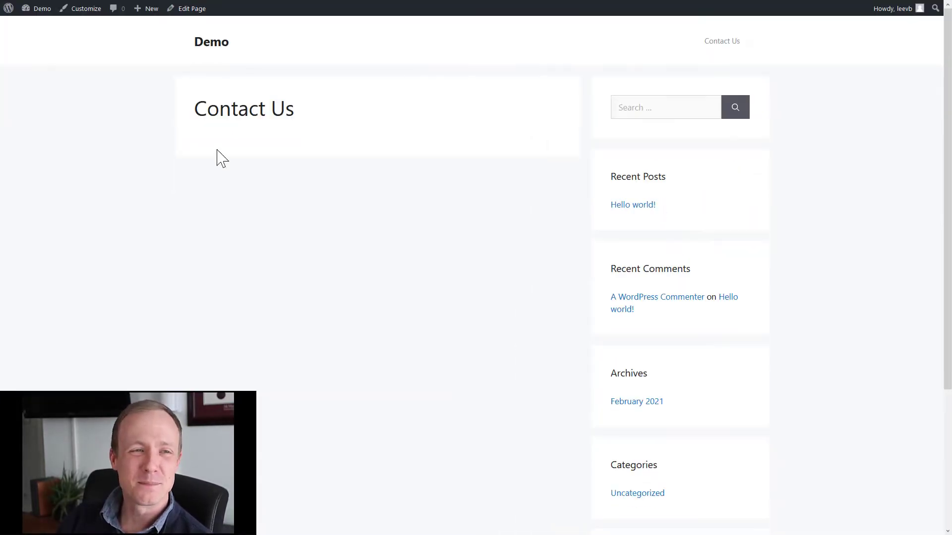
# Revisit the still-empty WordPress Contact Us page, then go back to the Zoho Creator tab.
pyautogui.click(218, 45)
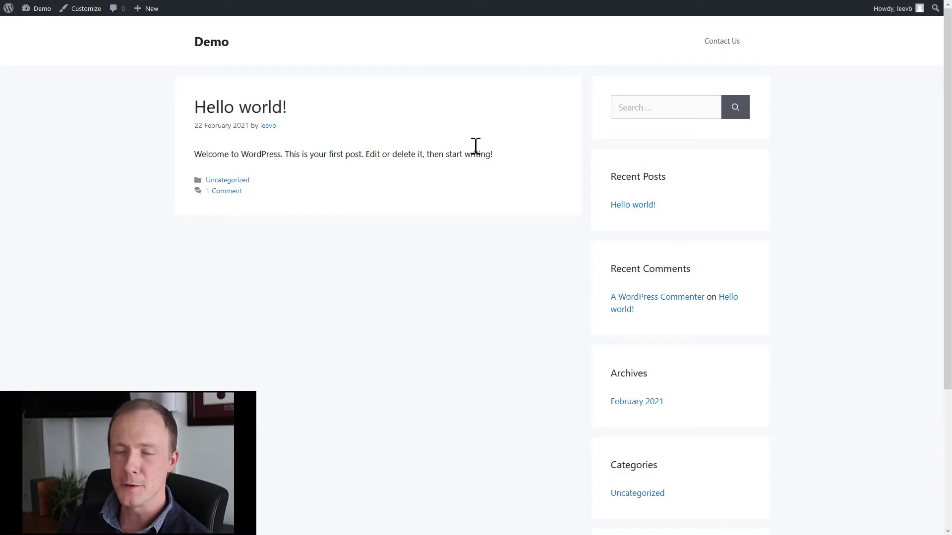
pyautogui.click(716, 55)
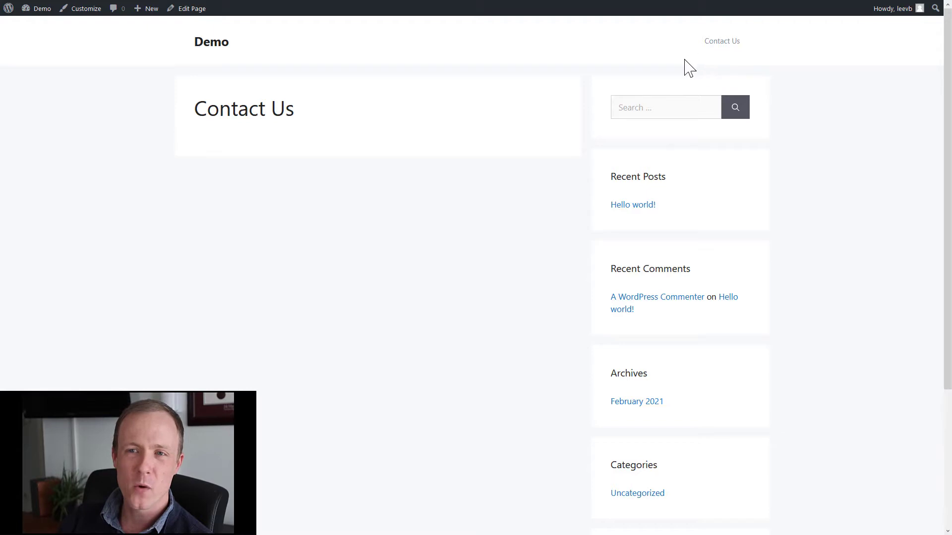
pyautogui.moveTo(220, 113); pyautogui.dragTo(318, 159)
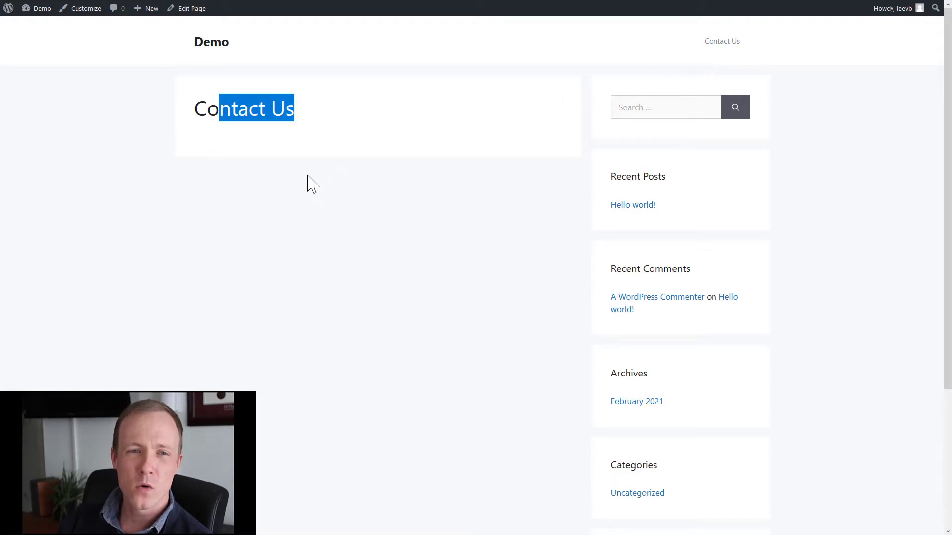
pyautogui.click(305, 181)
pyautogui.moveTo(220, 115); pyautogui.dragTo(343, 259)
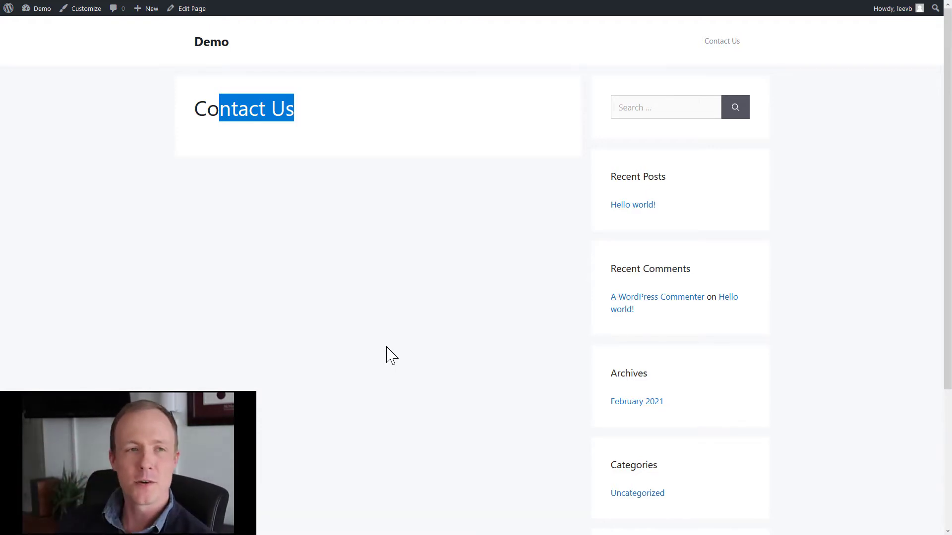
pyautogui.click(28, 1)
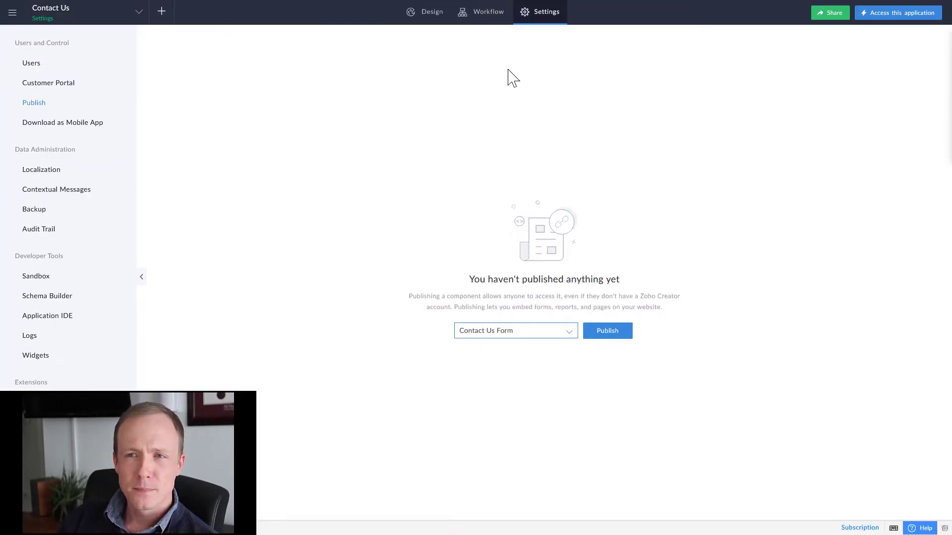
# Open the Contact Us Form in the Form Builder, adding a trial Time field and then deleting it.
pyautogui.click(419, 13)
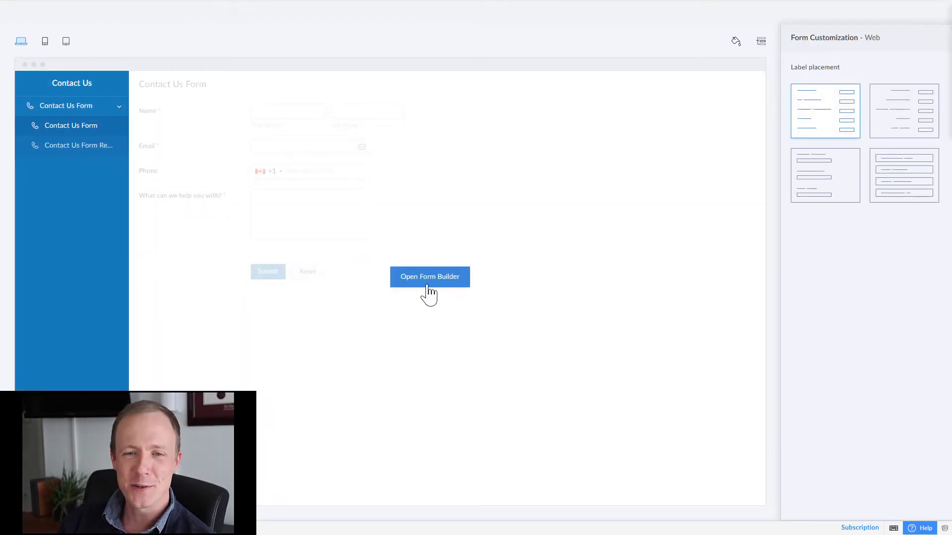
pyautogui.click(428, 288)
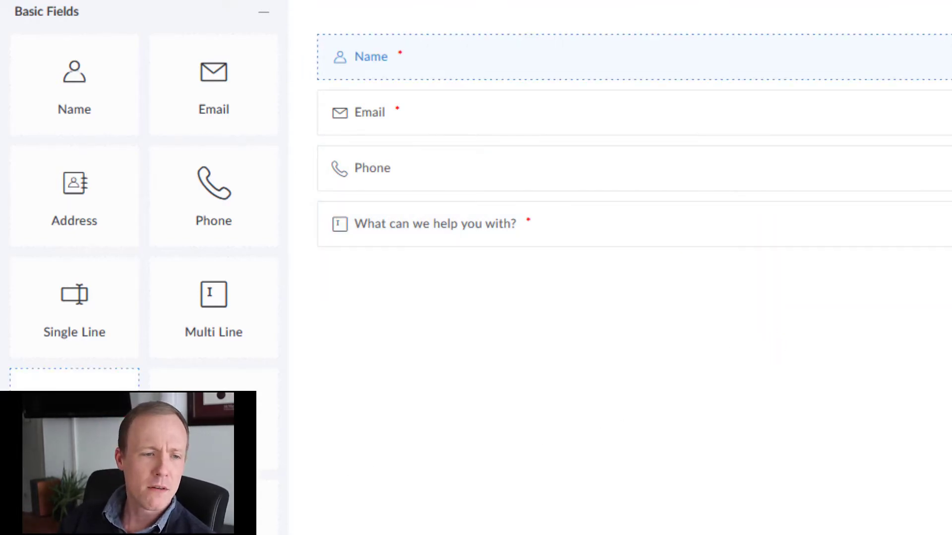
pyautogui.moveTo(75, 416); pyautogui.dragTo(543, 203)
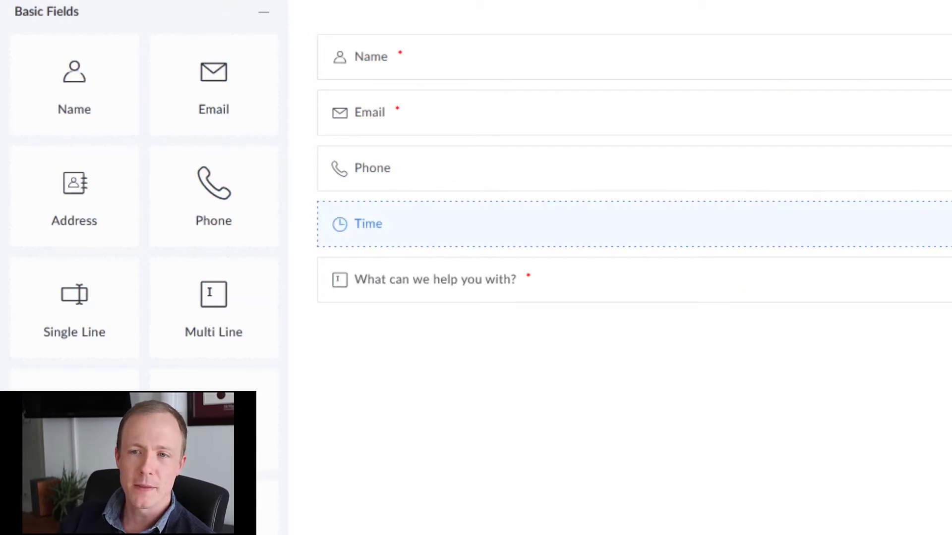
pyautogui.click(949, 224)
pyautogui.click(868, 523)
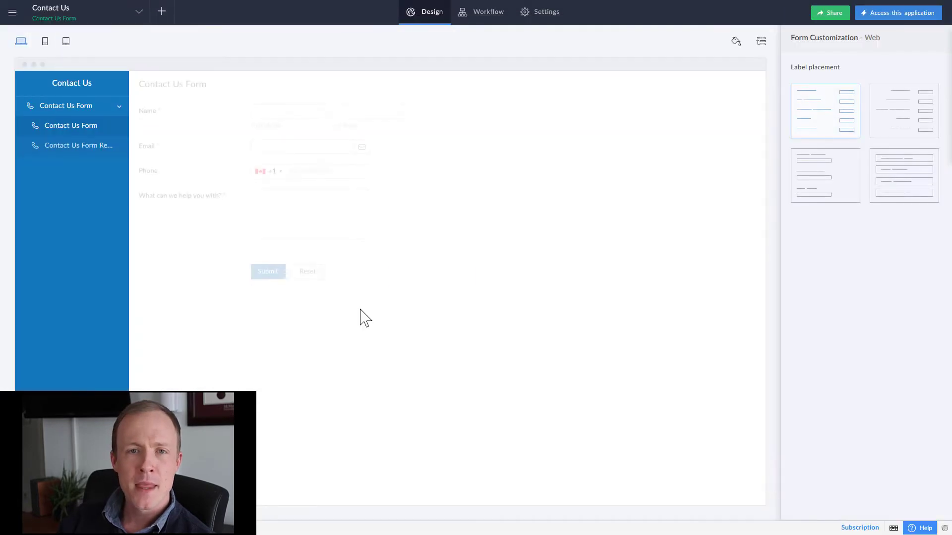
pyautogui.moveTo(361, 310)
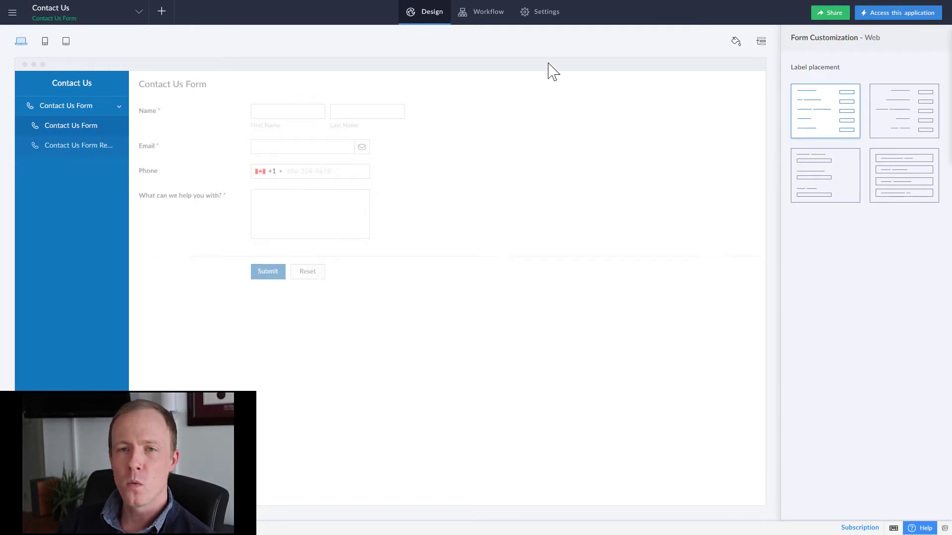
# Publish the Contact Us Form from the application's Publish settings.
pyautogui.click(544, 13)
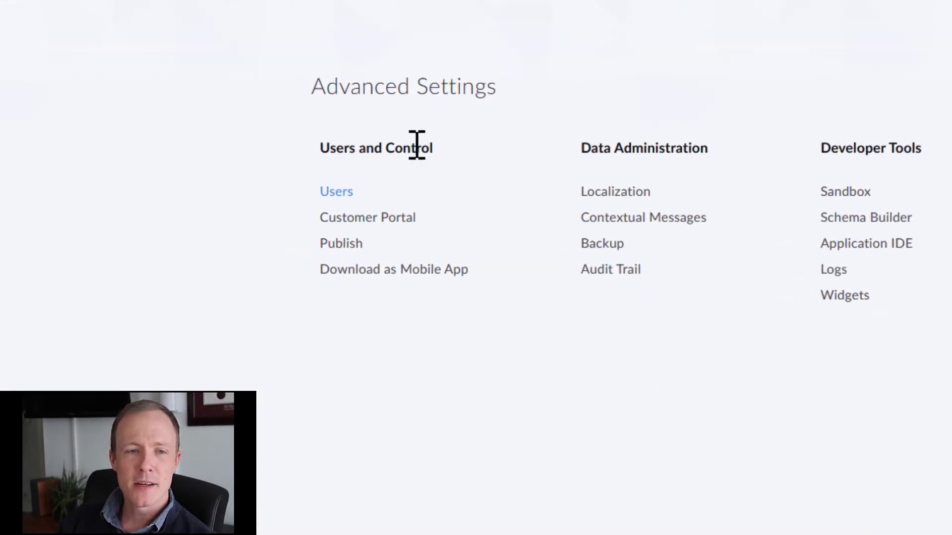
pyautogui.click(339, 247)
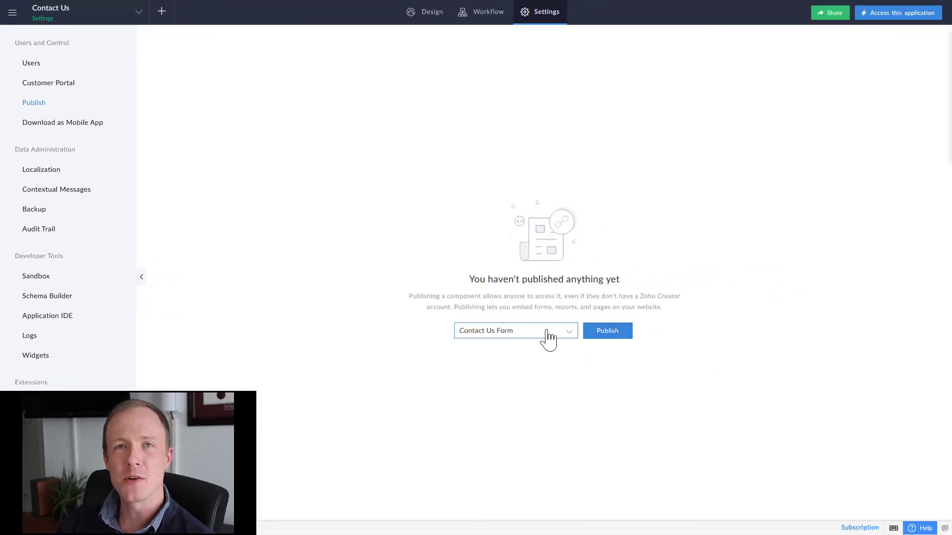
pyautogui.click(593, 337)
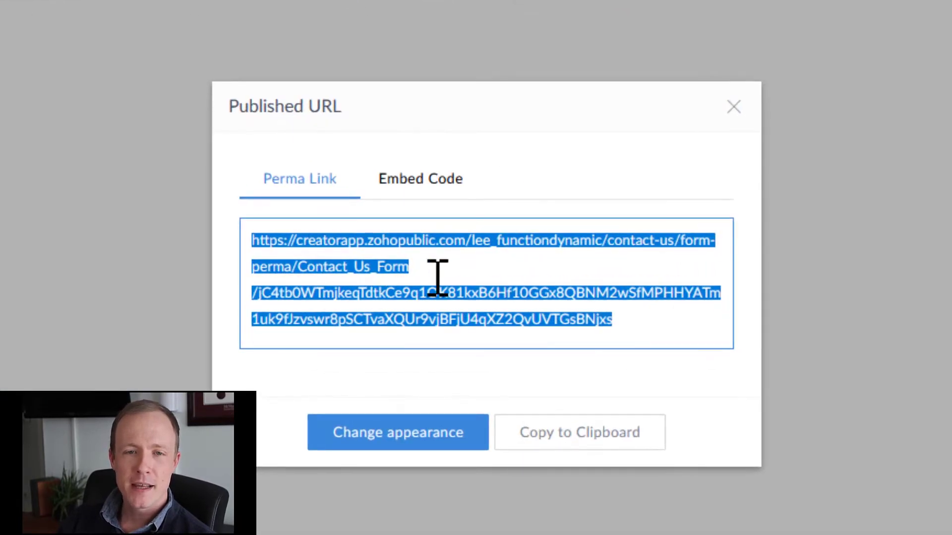
# Review the form's Perma Link URL and its iframe Embed Code.
pyautogui.tripleClick(442, 339)
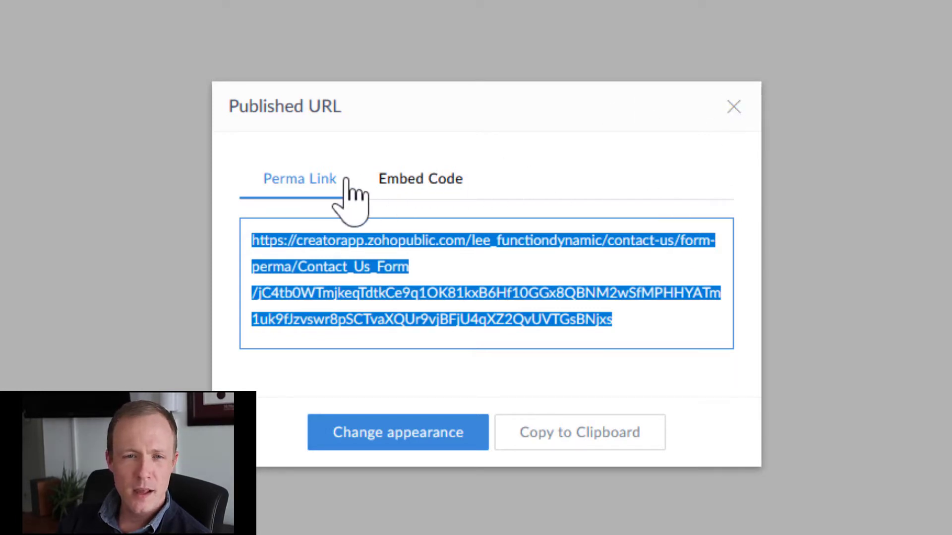
pyautogui.click(399, 182)
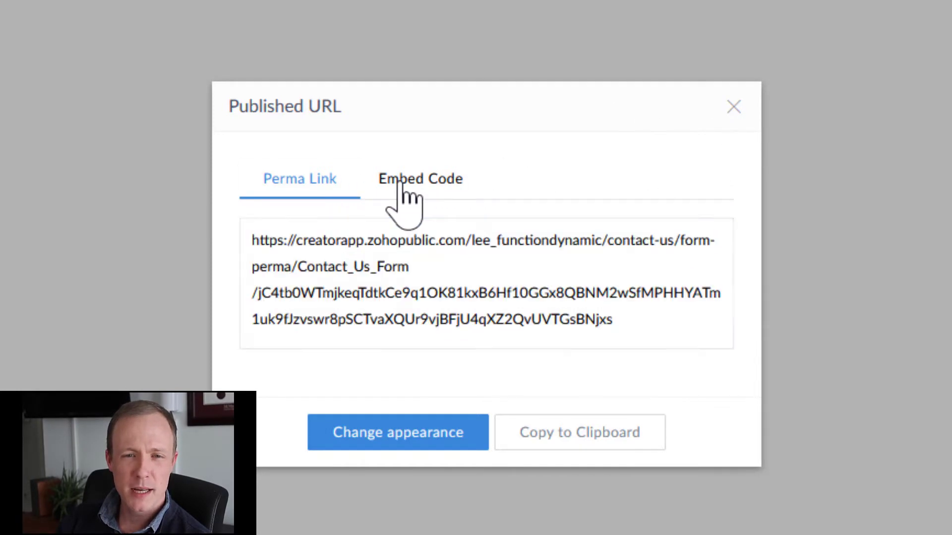
pyautogui.click(274, 185)
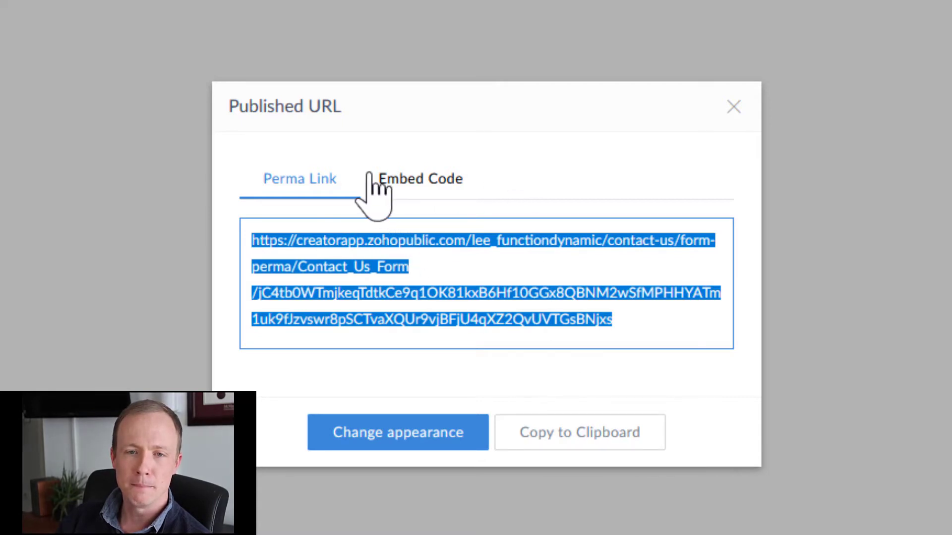
pyautogui.click(461, 193)
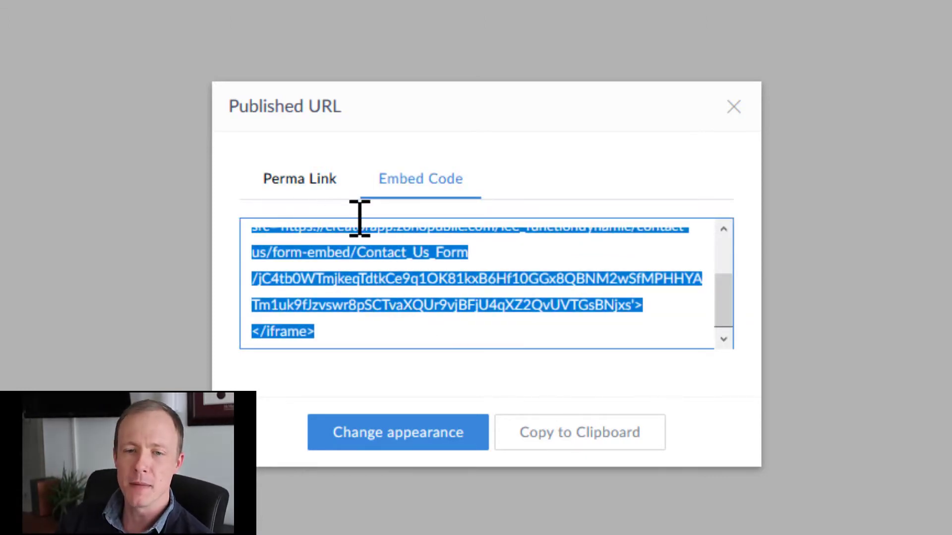
pyautogui.click(310, 187)
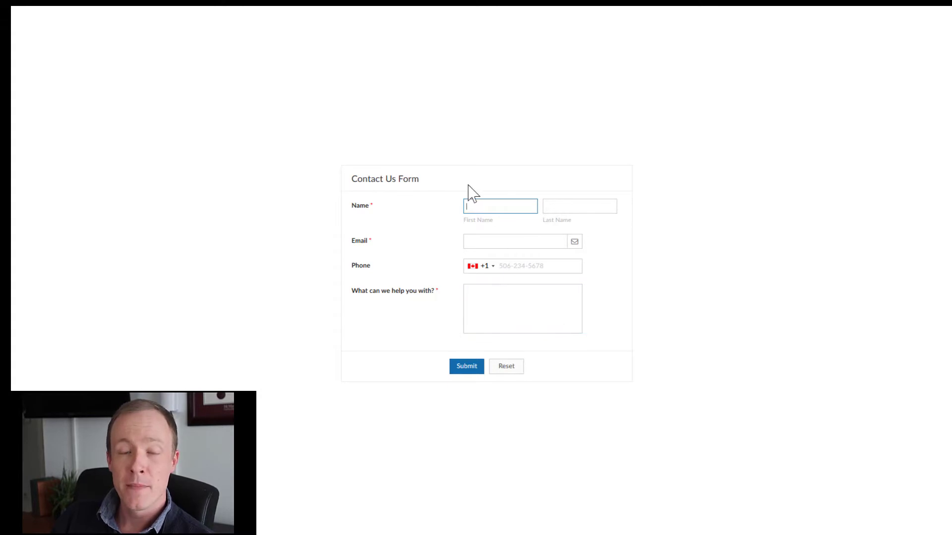
# Return from the public form page to the Publish settings listing Contact Us Form as published.
pyautogui.moveTo(335, 11)
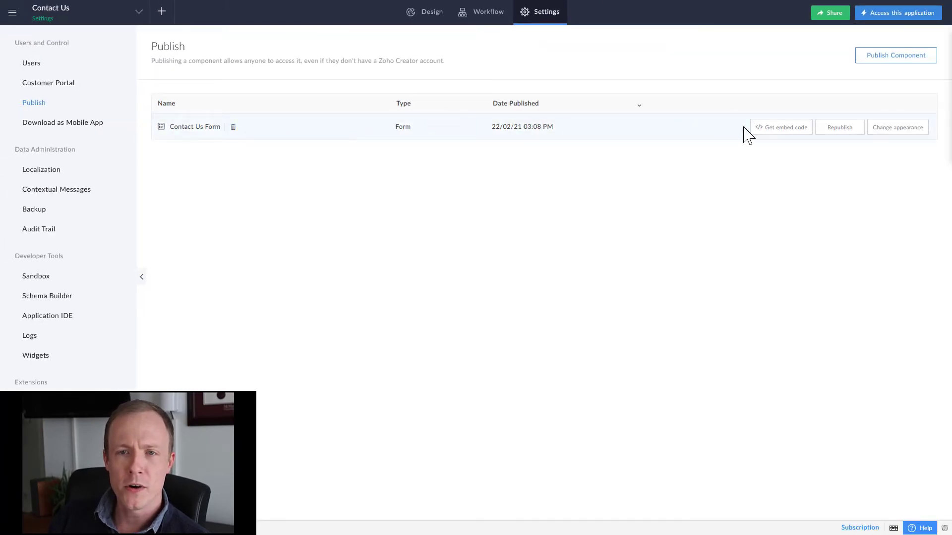
# Copy the published Contact Us Form's iframe embed code to the clipboard.
pyautogui.click(782, 127)
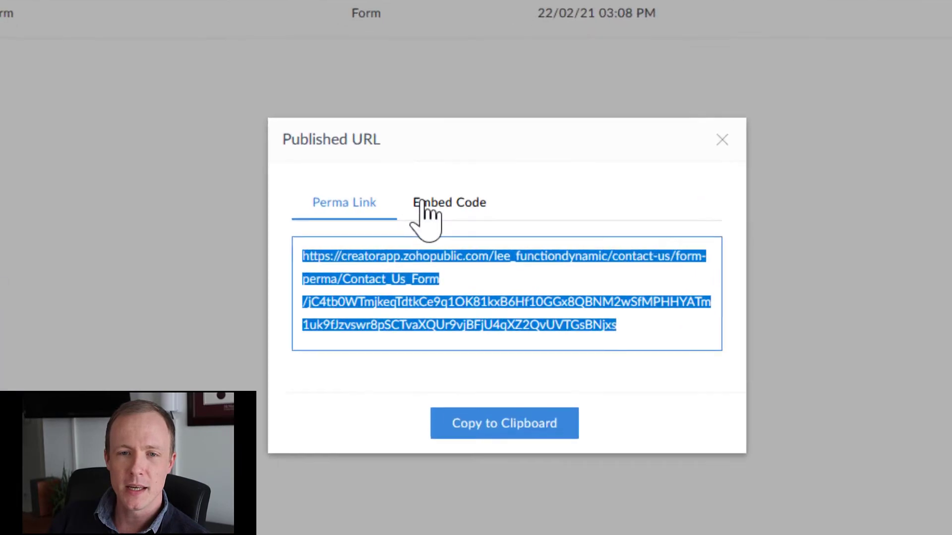
pyautogui.click(425, 213)
pyautogui.click(341, 203)
pyautogui.click(427, 204)
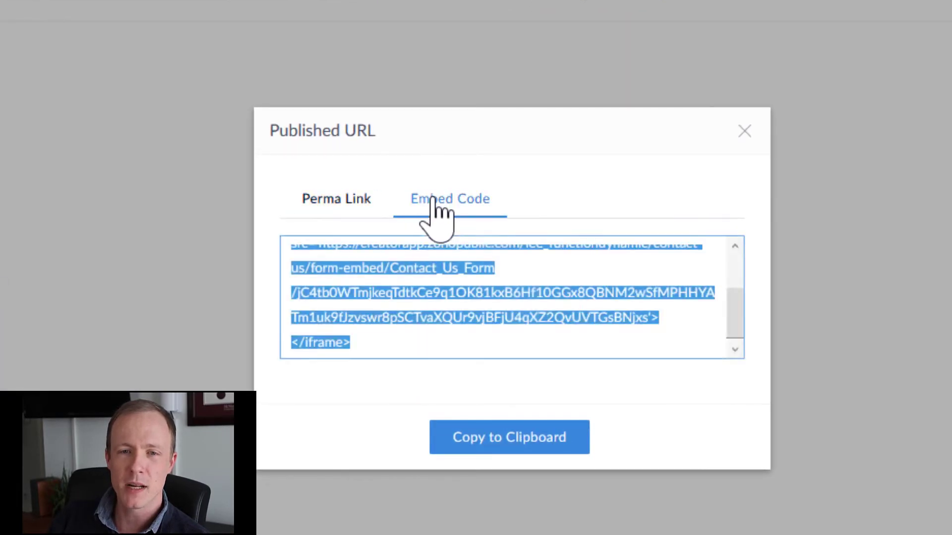
pyautogui.scroll(3, 525, 319)
pyautogui.scroll(-3, 426, 298)
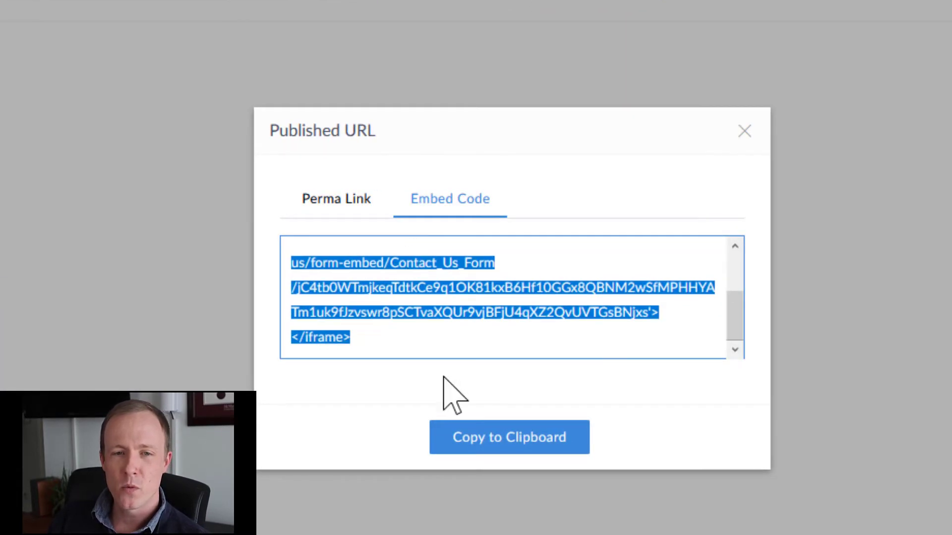
pyautogui.click(468, 442)
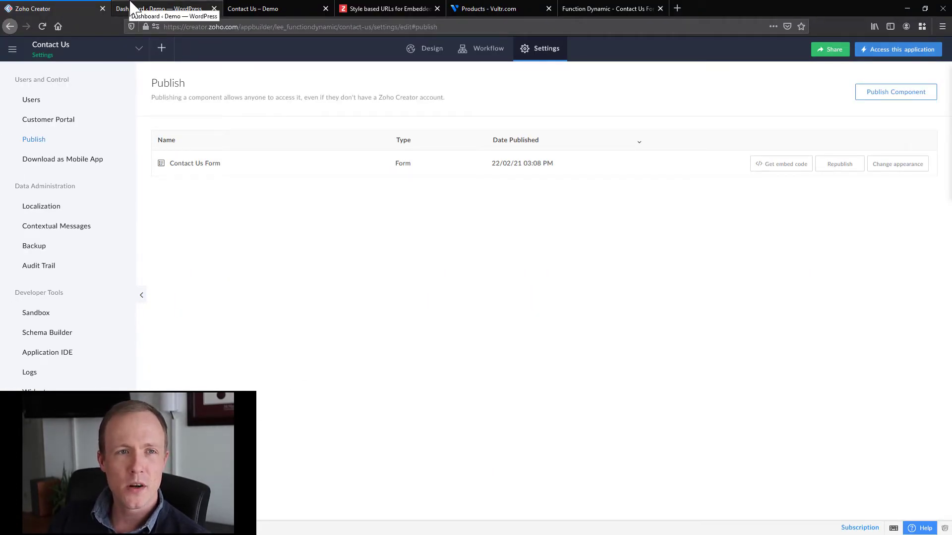
# Open the Contact Us page for editing from WordPress's Pages list.
pyautogui.click(133, 8)
pyautogui.press('F11')
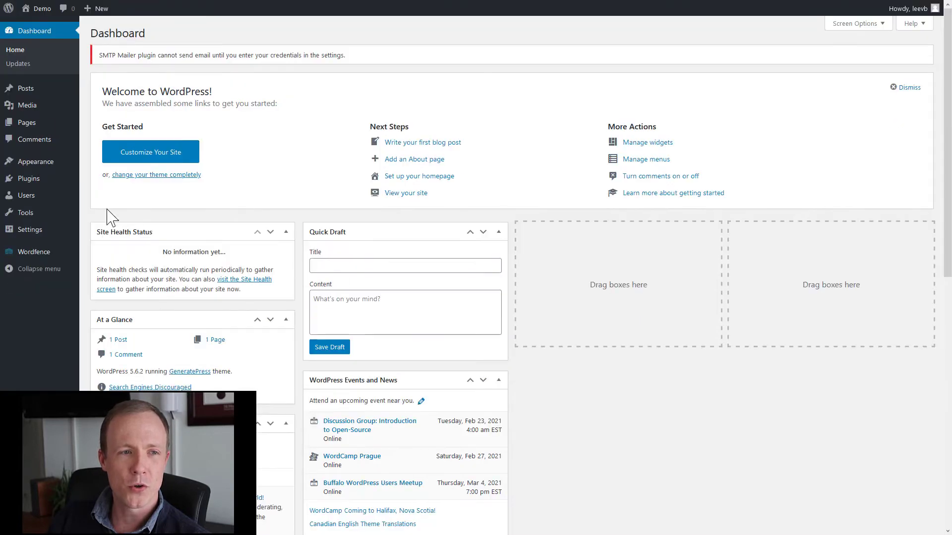
pyautogui.click(28, 125)
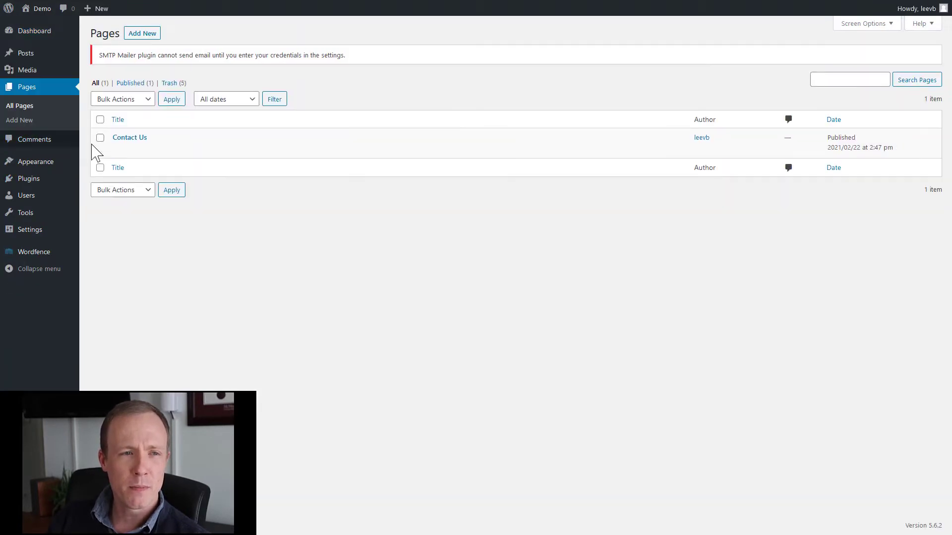
pyautogui.moveTo(127, 149)
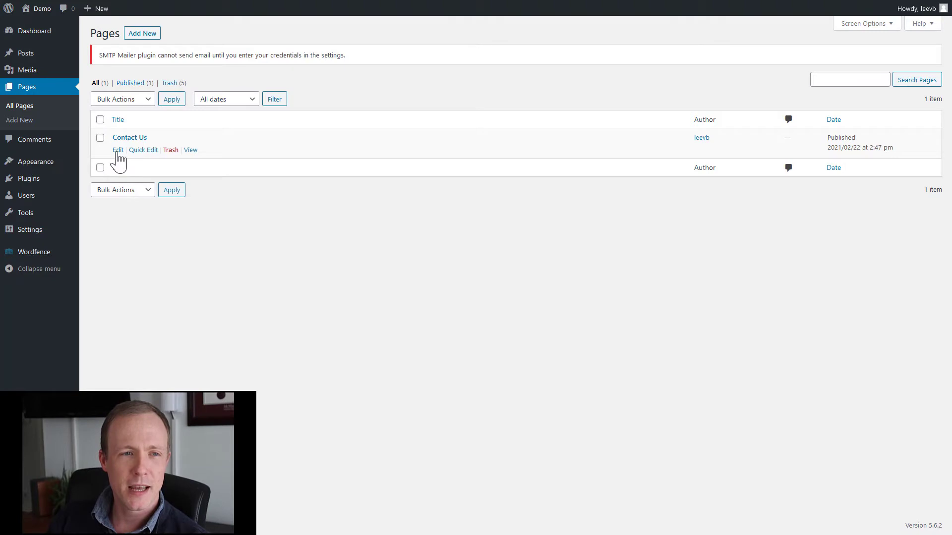
pyautogui.click(118, 150)
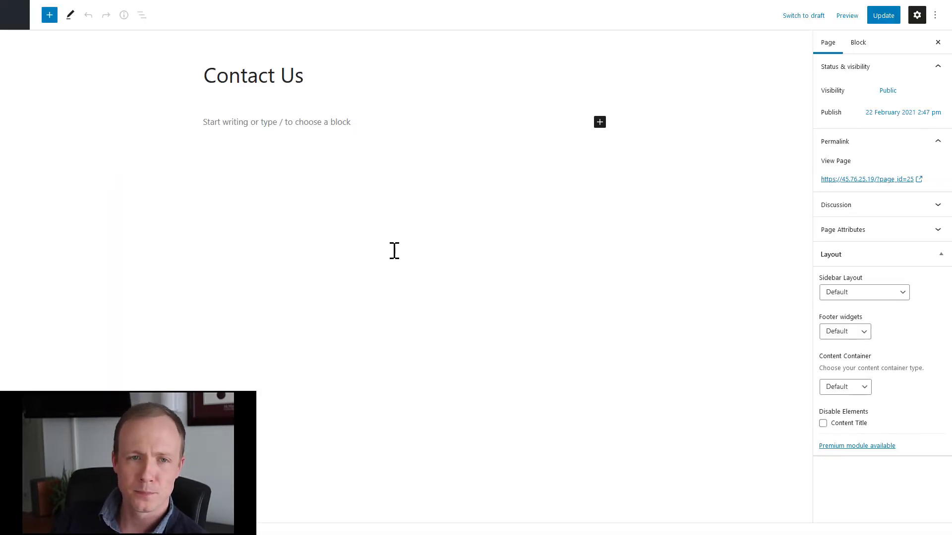
# Insert a Custom HTML block under the title containing the Zoho iframe embed code.
pyautogui.click(285, 124)
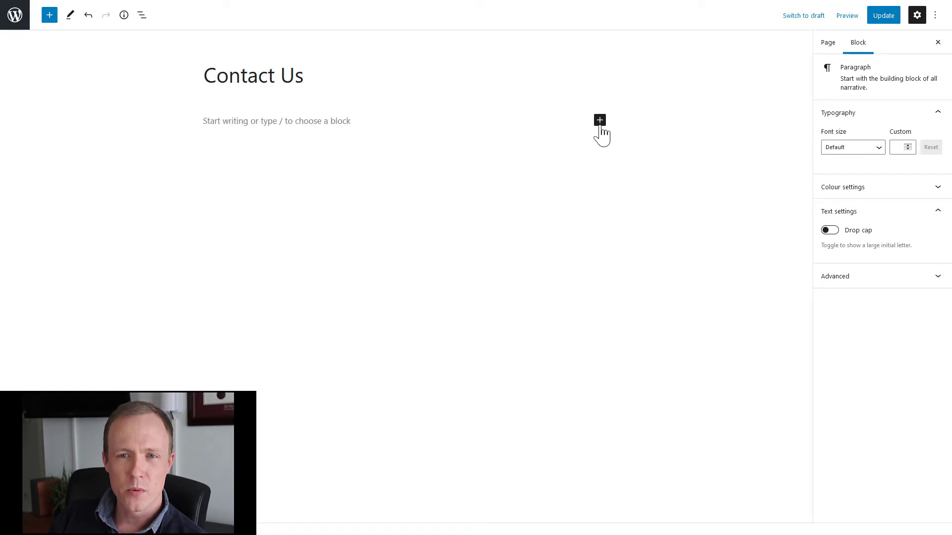
pyautogui.click(600, 121)
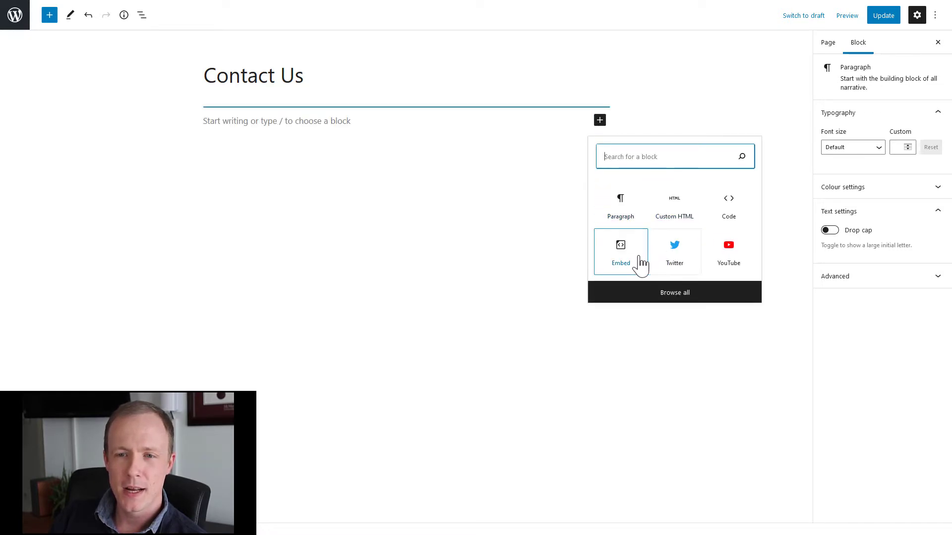
pyautogui.click(666, 293)
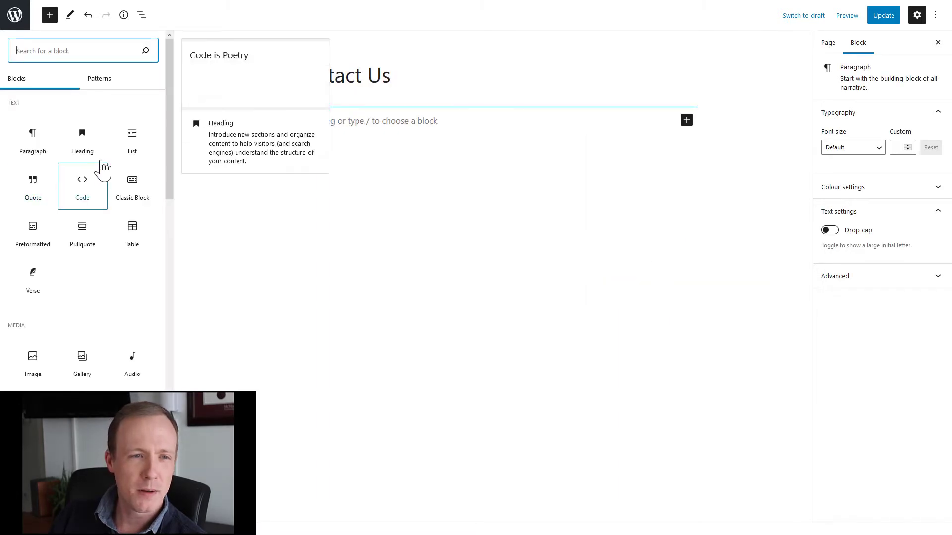
pyautogui.scroll(-8, 134, 265)
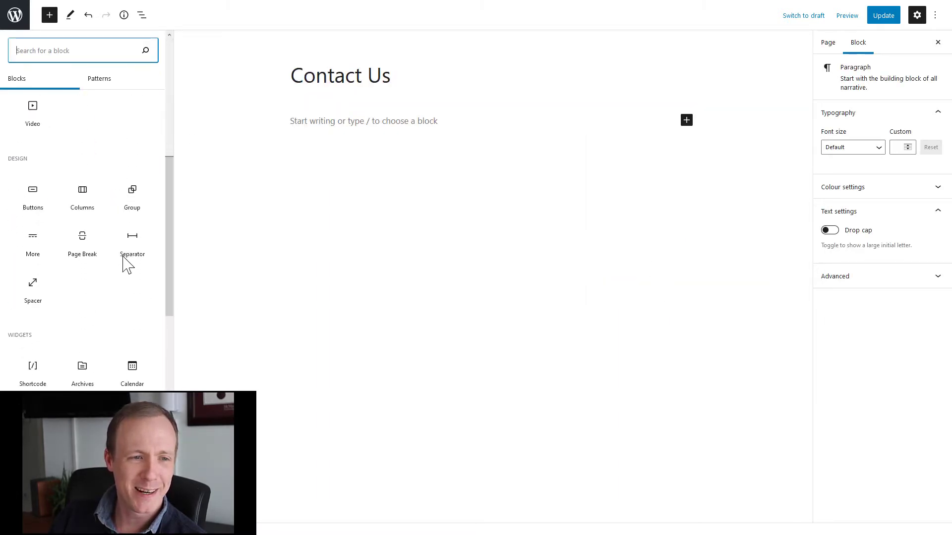
pyautogui.scroll(-5, 85, 259)
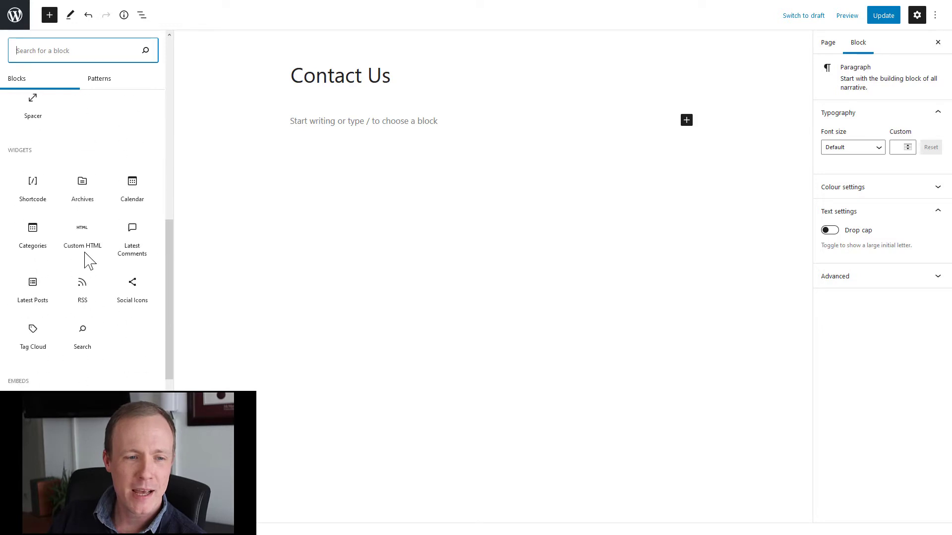
pyautogui.click(93, 211)
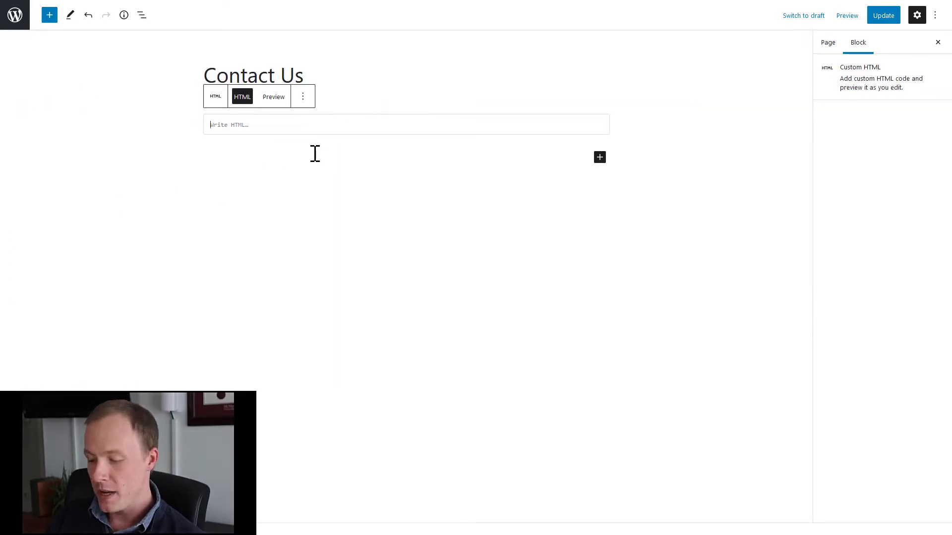
pyautogui.write("<iframe height='500px' width='100%' frameborder='0' allowTransparency='true' scrolling='auto' src='https://creatorapp.zohopublic.com/lee_functiondynamic/contact-us/form-embed/Contact_Us_Form/jC4tb0WTmjkeqTdtkCe9q1OK81kxB6Hf10GGx8QBNM2wSfMPHHYATm1uk9fJzvswr8pSCTvaXQUr9vjBFjU4qXZ2QvUVTGsBNjxs'></iframe>")
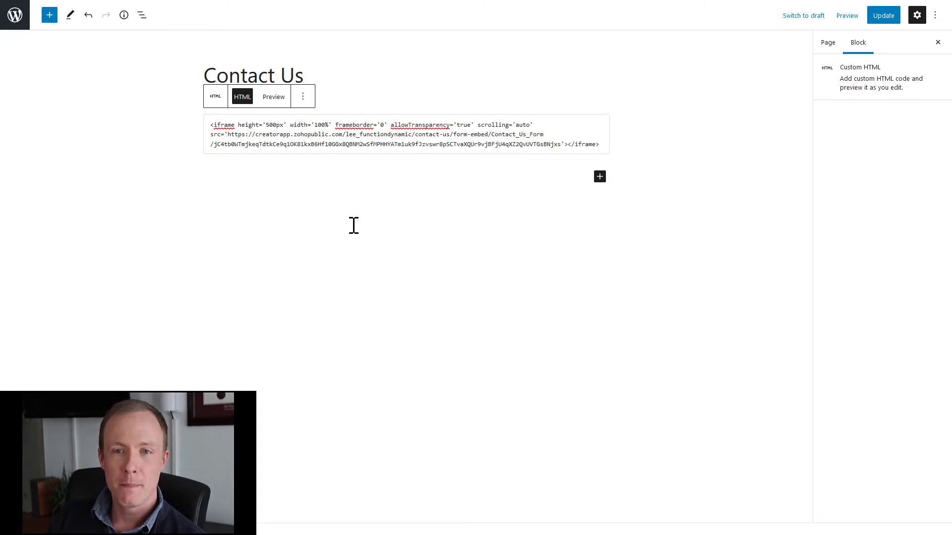
# Add an empty paragraph below the HTML block and update the page.
pyautogui.click(449, 257)
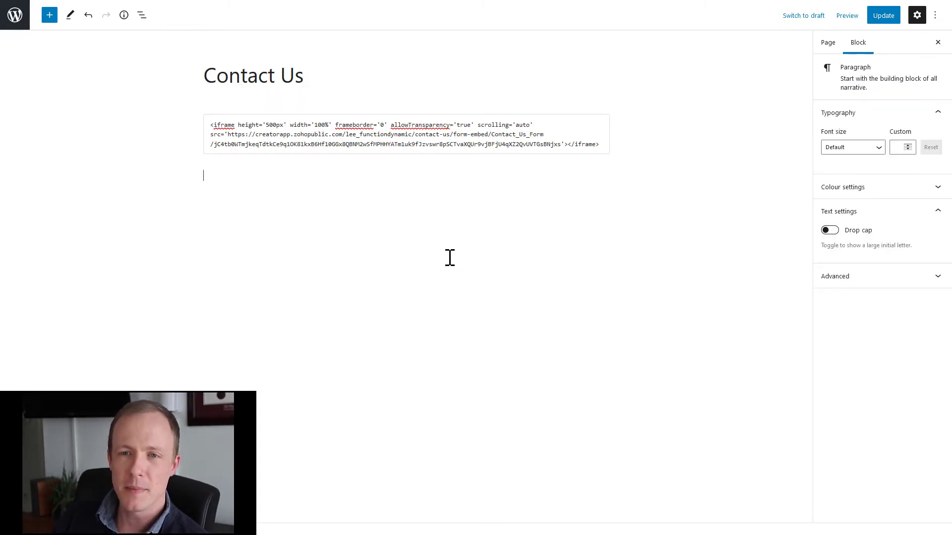
pyautogui.click(882, 18)
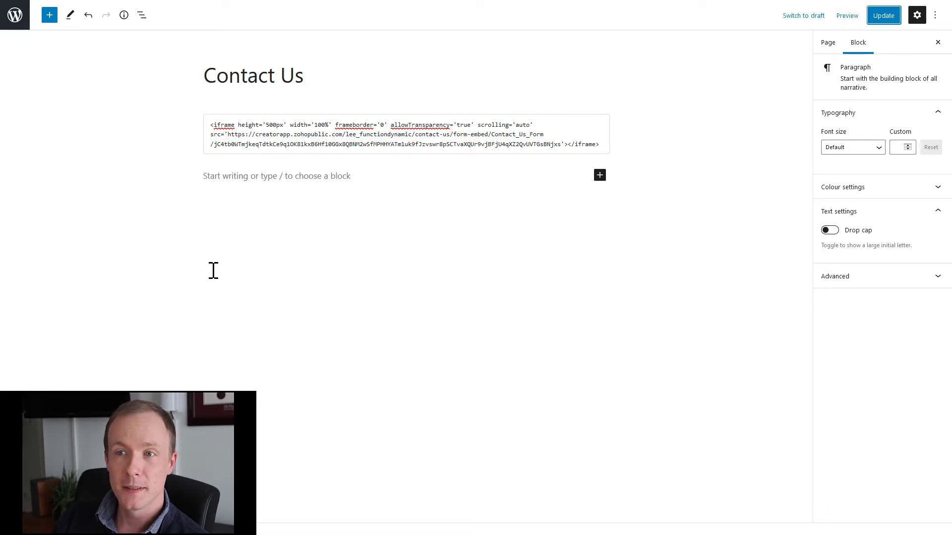
pyautogui.moveTo(201, 1)
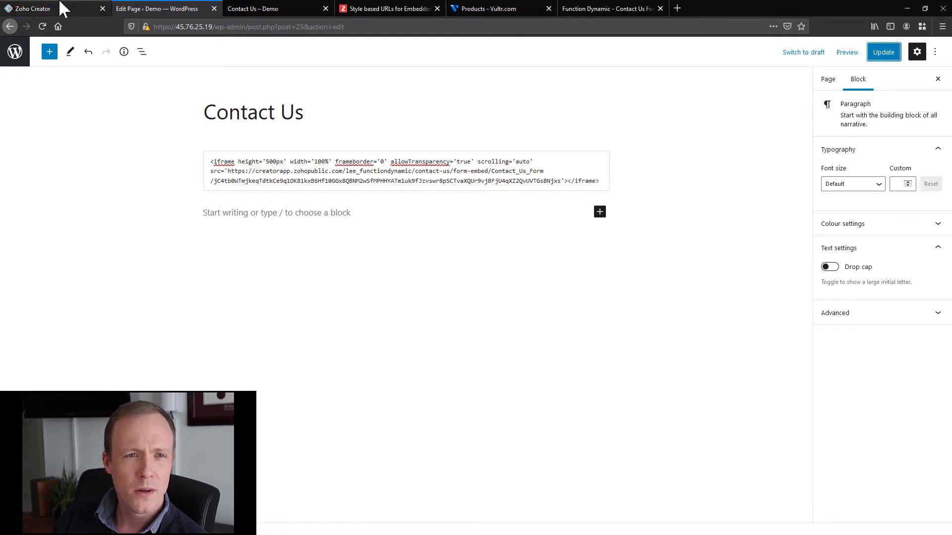
# Reload the live Contact Us – Demo page so the embedded form appears.
pyautogui.click(241, 8)
pyautogui.moveTo(22, 1)
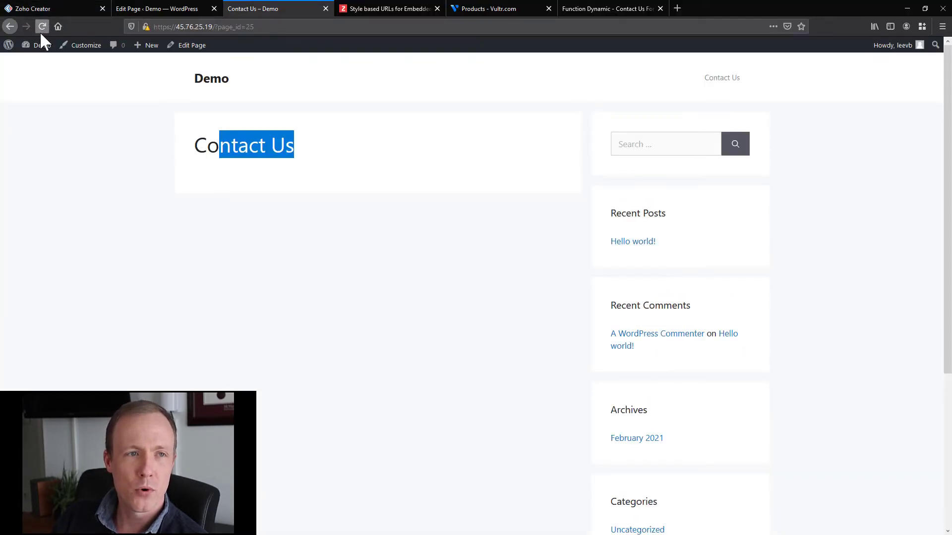
pyautogui.click(42, 26)
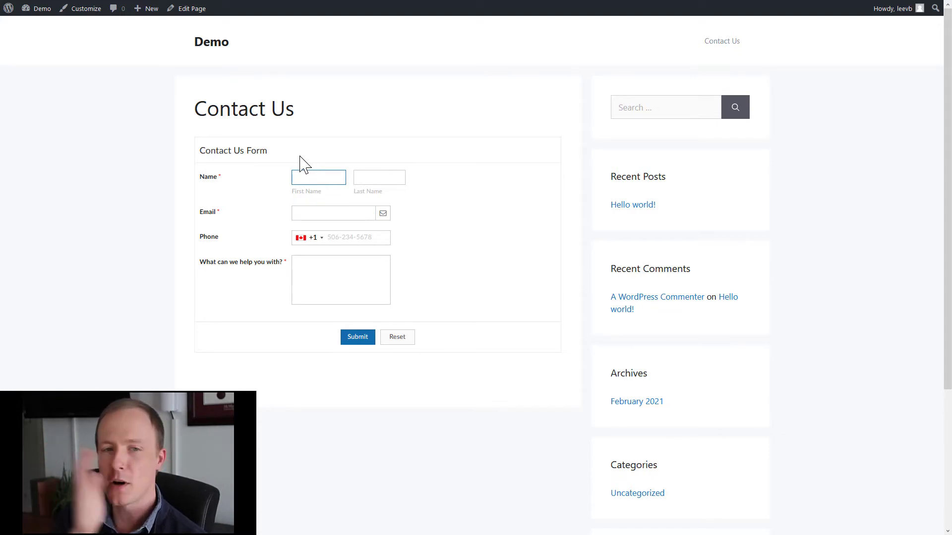
# Fill in a test first name, last name, email and message, then submit the enquiry.
pyautogui.write('Lee')
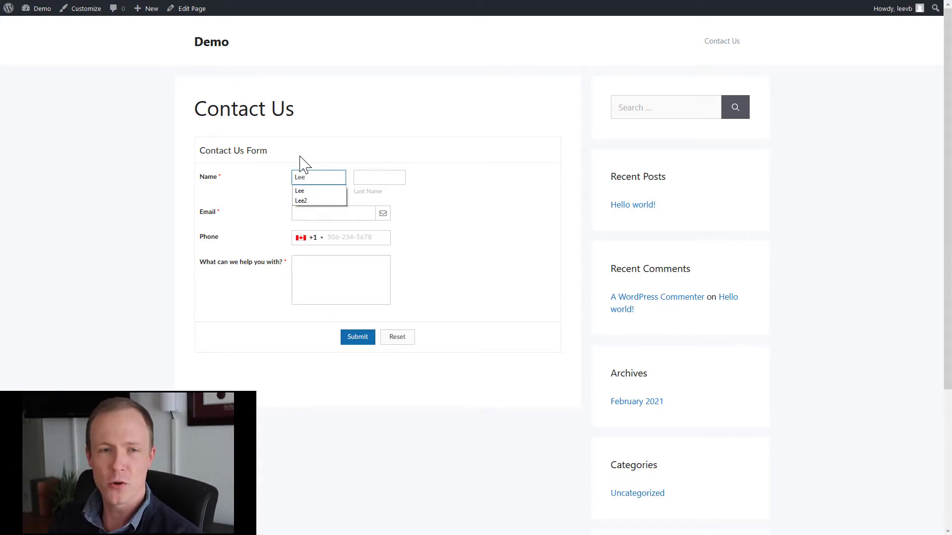
pyautogui.press('Tab')
pyautogui.write('Tet')
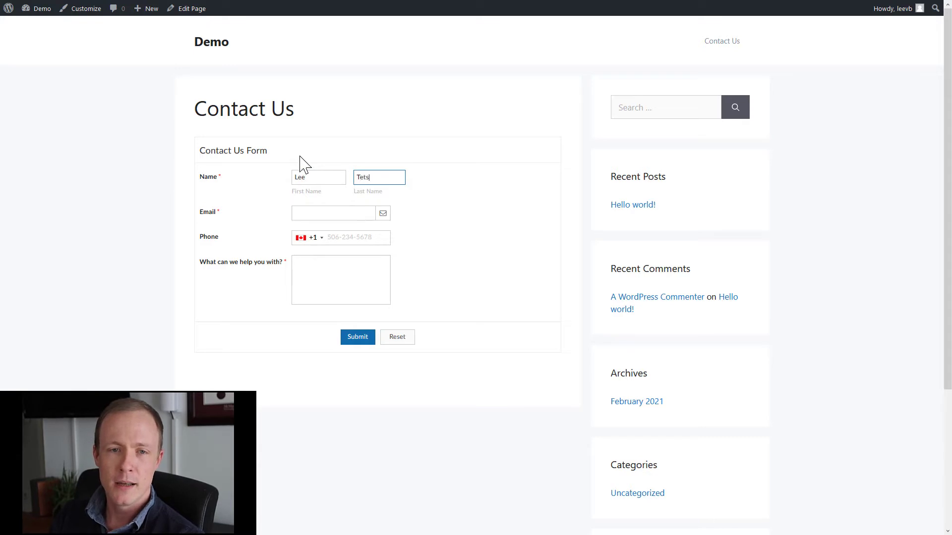
pyautogui.write('t')
pyautogui.press('Tab')
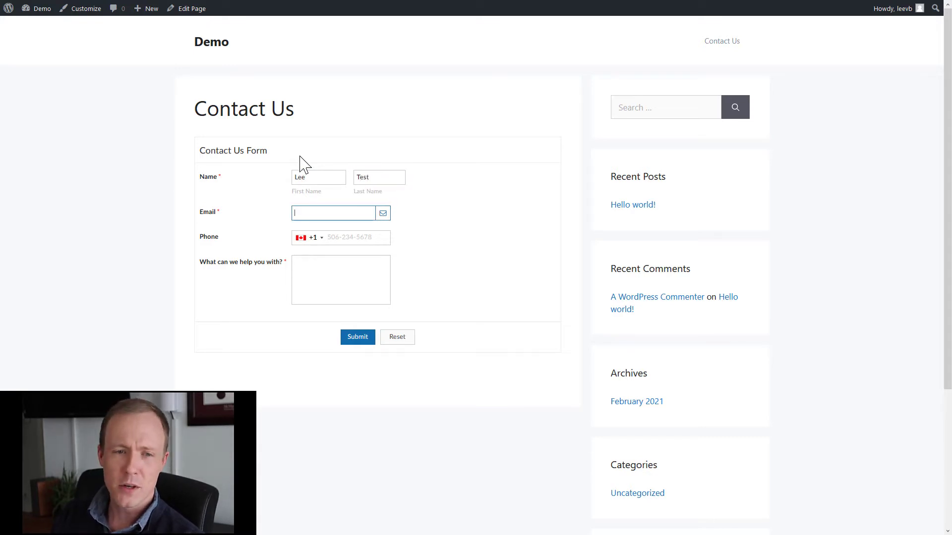
pyautogui.write('lee@va')
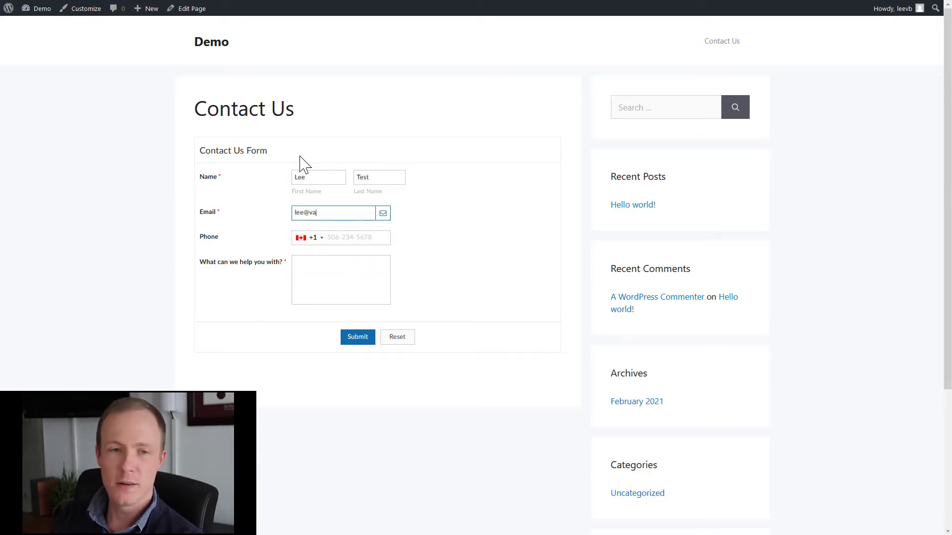
pyautogui.press('Down')
pyautogui.press('Return')
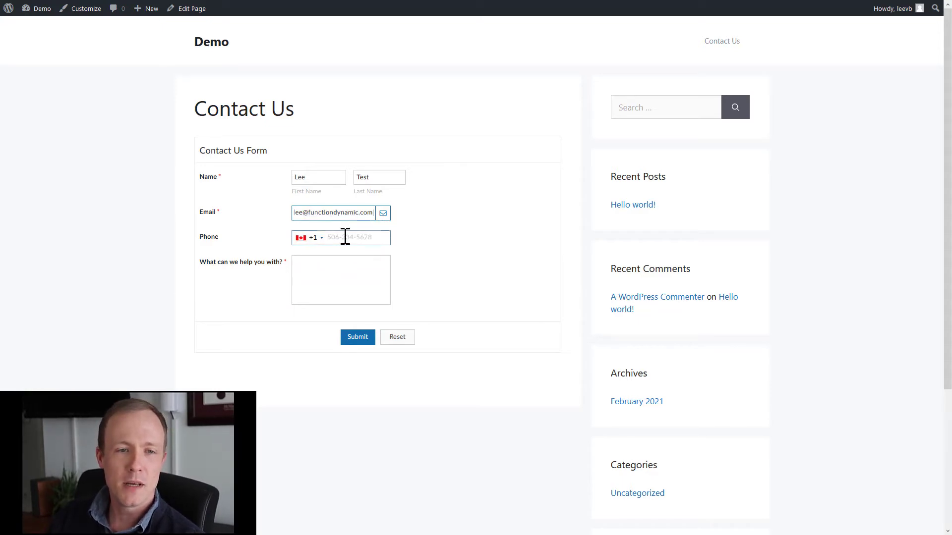
pyautogui.click(338, 259)
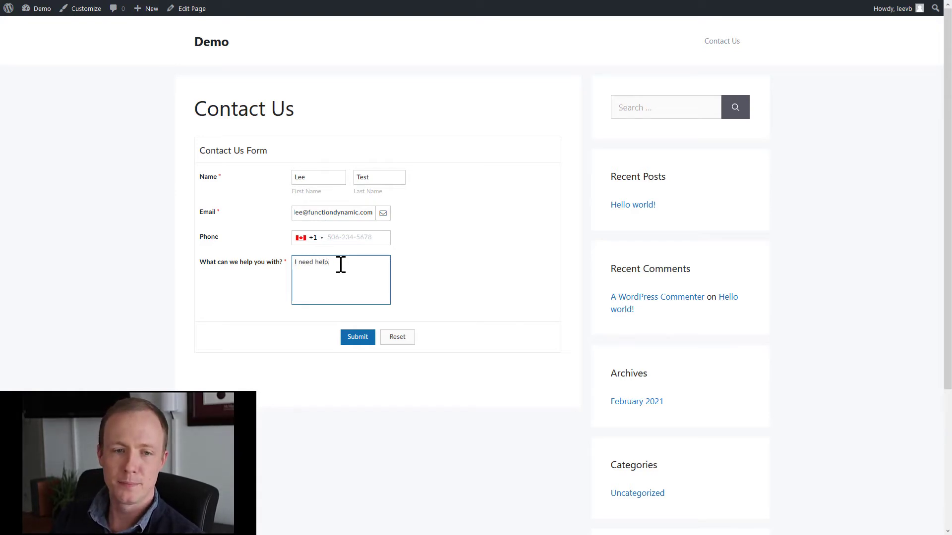
pyautogui.click(365, 337)
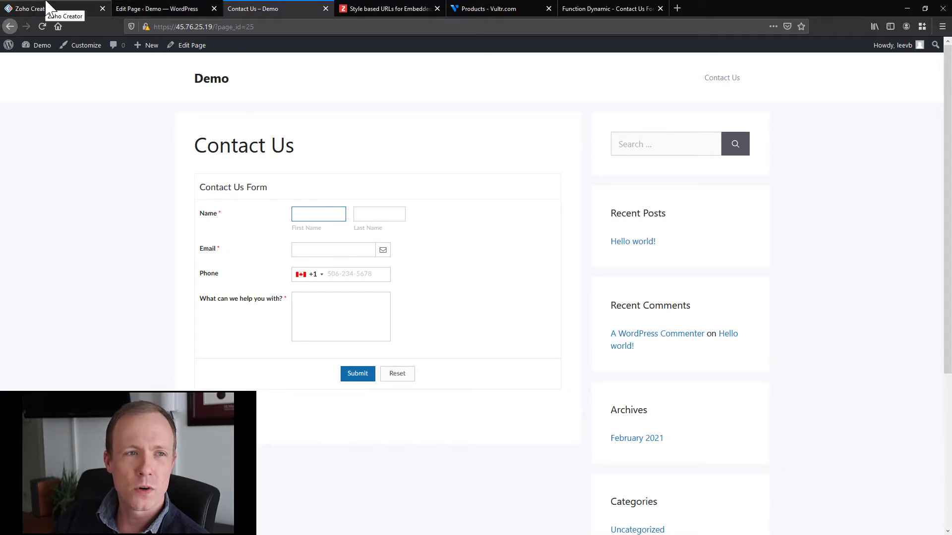
# Confirm the enquiry "I need help." appears in the Contact Us Form Report, then return to the live page.
pyautogui.click(46, 4)
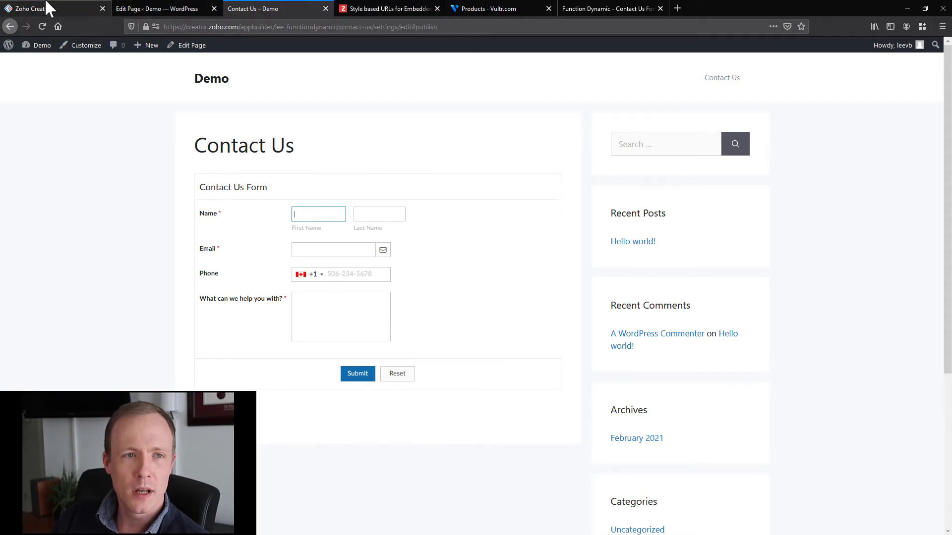
pyautogui.click(907, 13)
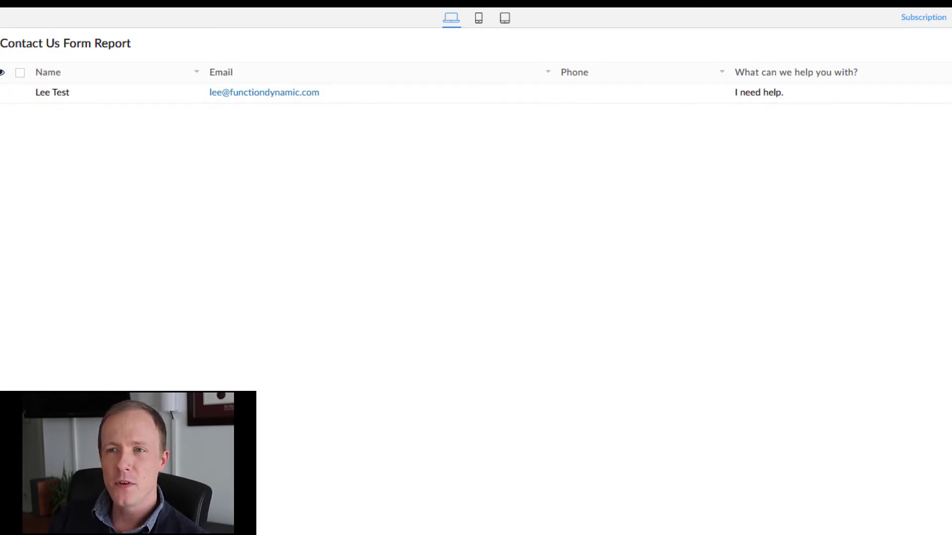
pyautogui.click(886, 10)
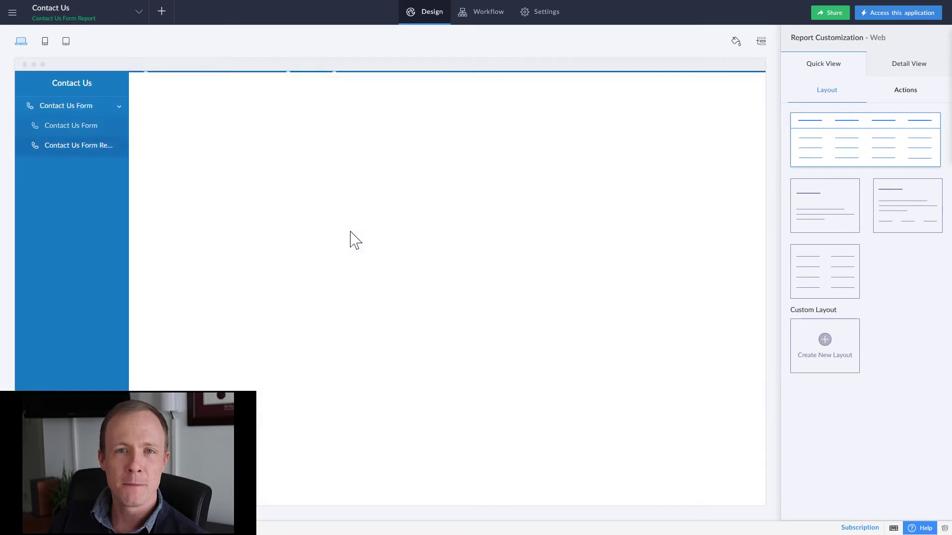
pyautogui.moveTo(101, 1)
pyautogui.click(255, 7)
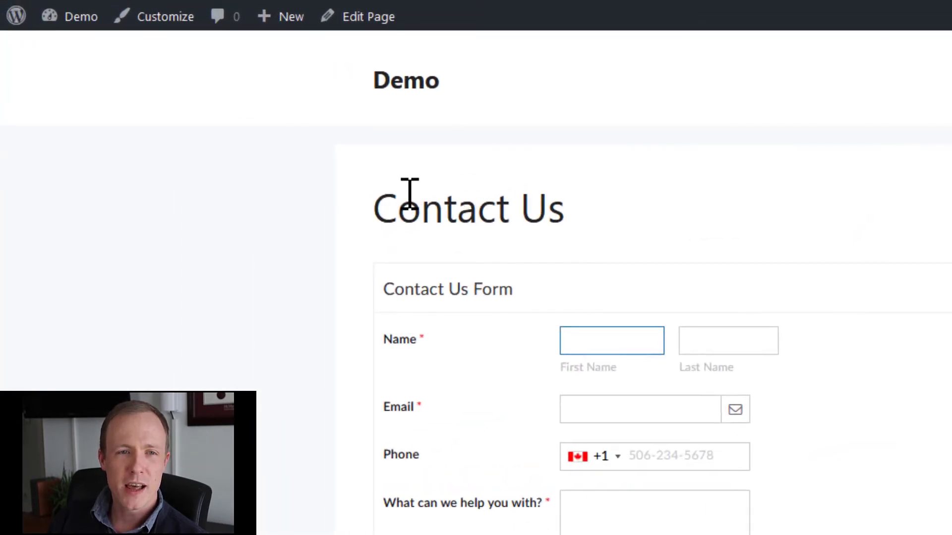
pyautogui.moveTo(406, 194); pyautogui.dragTo(512, 206)
pyautogui.moveTo(398, 290); pyautogui.dragTo(571, 286)
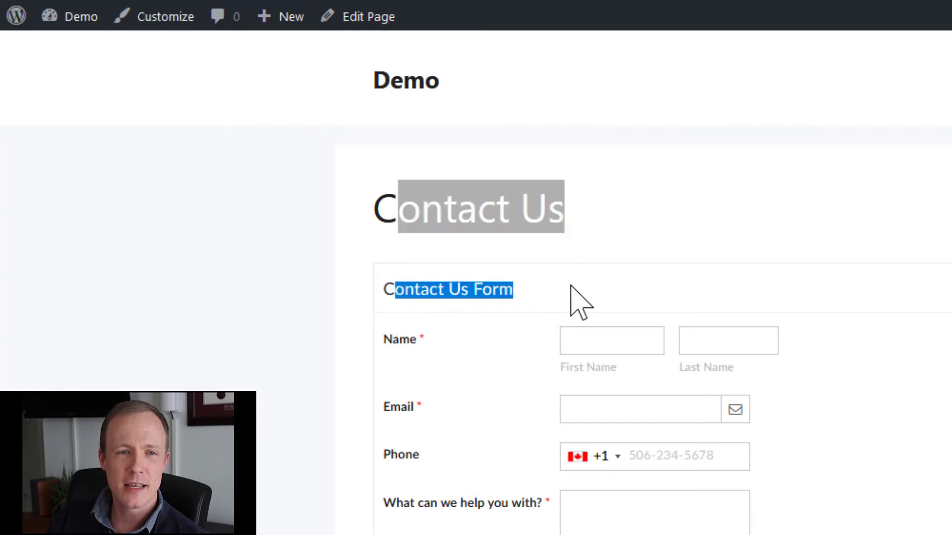
pyautogui.click(545, 307)
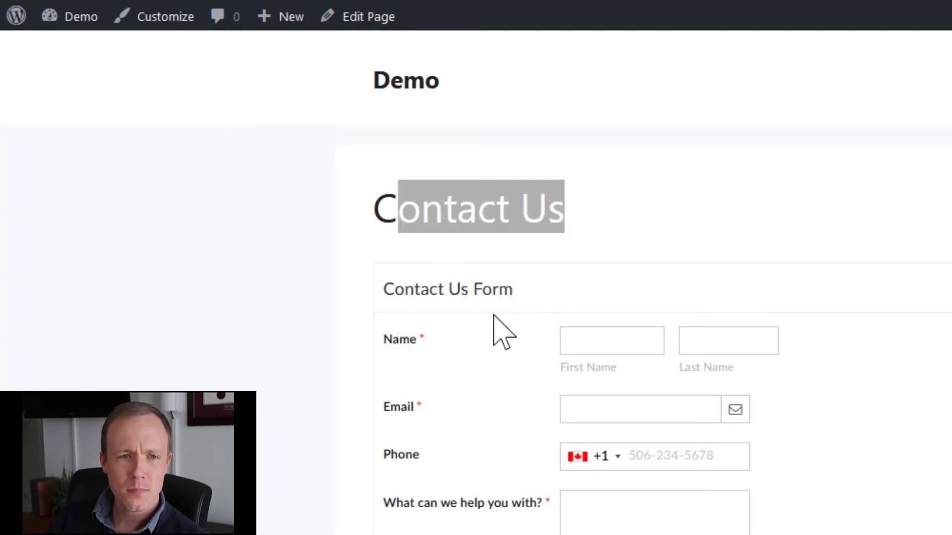
pyautogui.click(474, 230)
pyautogui.doubleClick(439, 289)
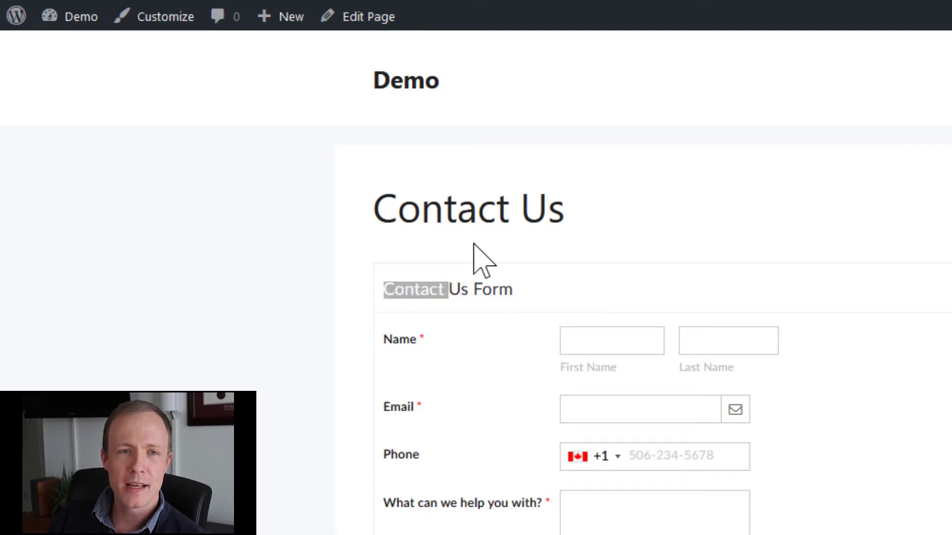
pyautogui.click(436, 287)
pyautogui.doubleClick(436, 287)
pyautogui.click(475, 235)
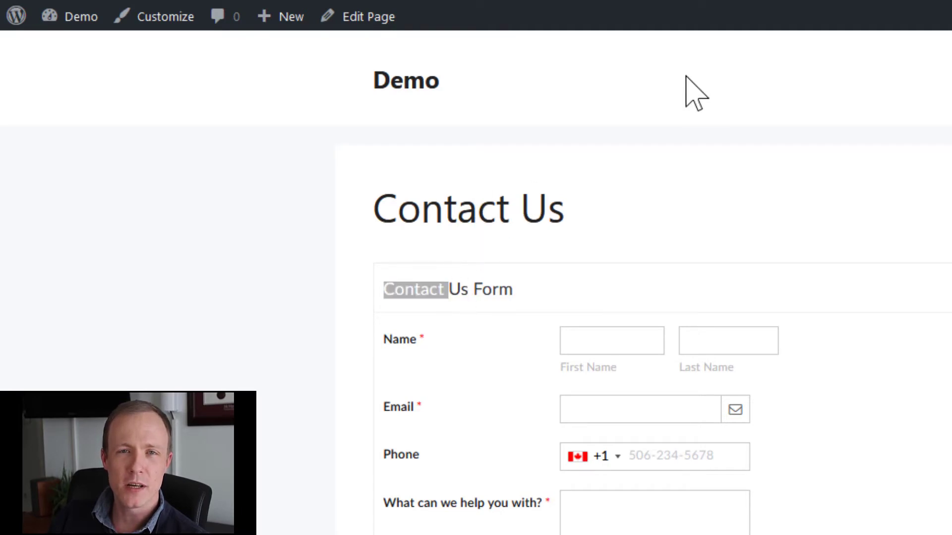
# In Zoho's embedded-form docs, select the zc_Header=false parameter that hides the form header.
pyautogui.click(774, 4)
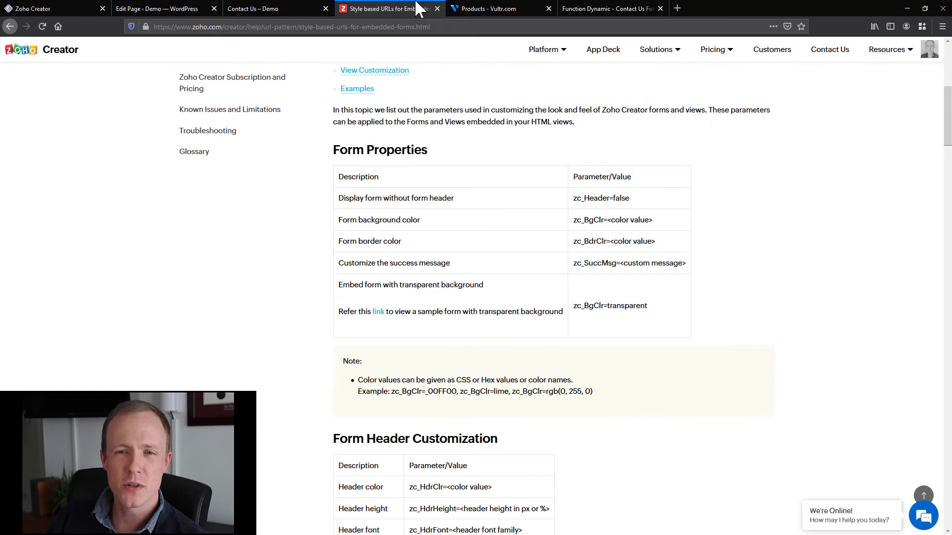
pyautogui.press('F11')
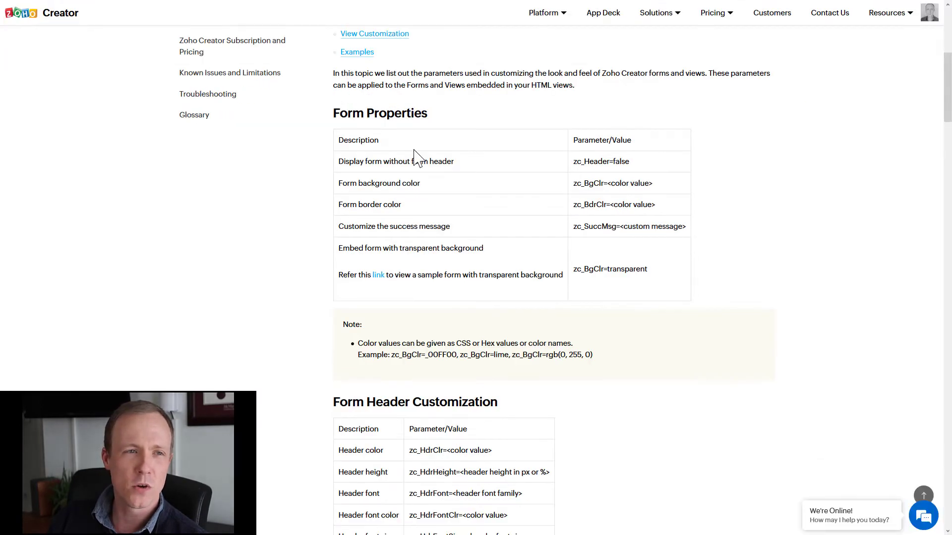
pyautogui.scroll(-3, 415, 133)
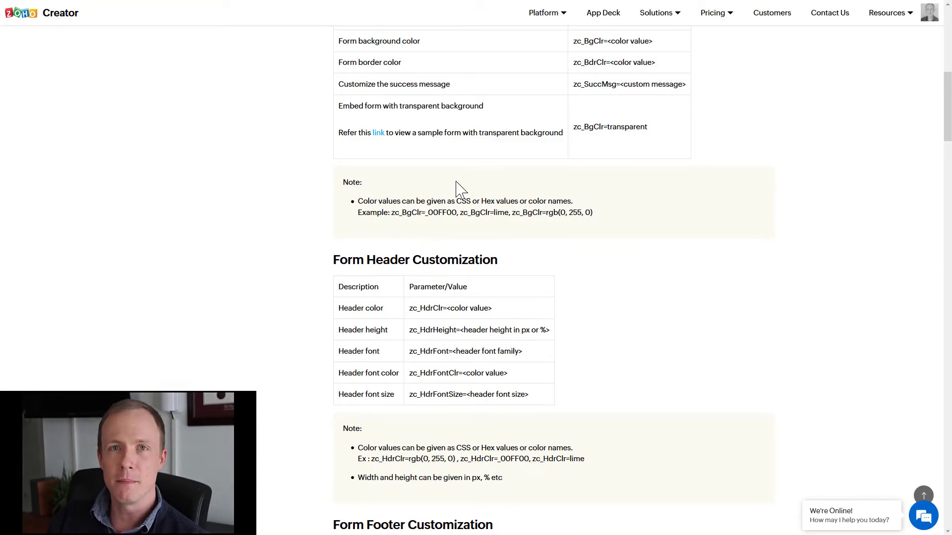
pyautogui.scroll(-5, 458, 188)
pyautogui.scroll(8, 449, 243)
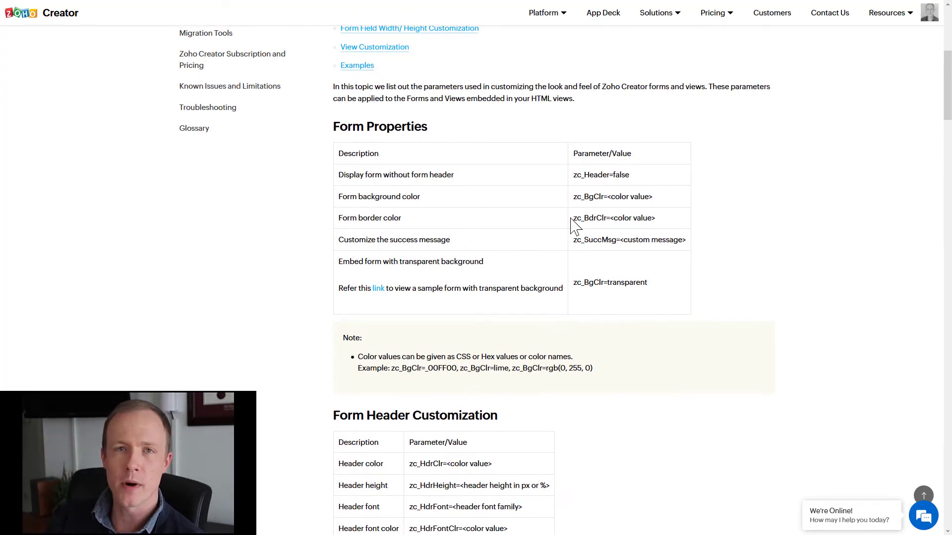
pyautogui.moveTo(639, 177); pyautogui.dragTo(563, 184)
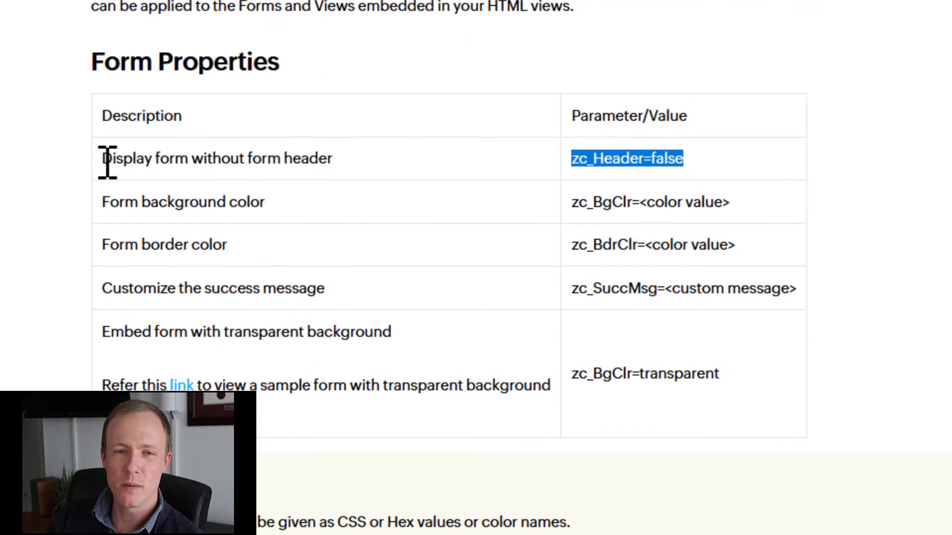
pyautogui.moveTo(103, 158); pyautogui.dragTo(330, 159)
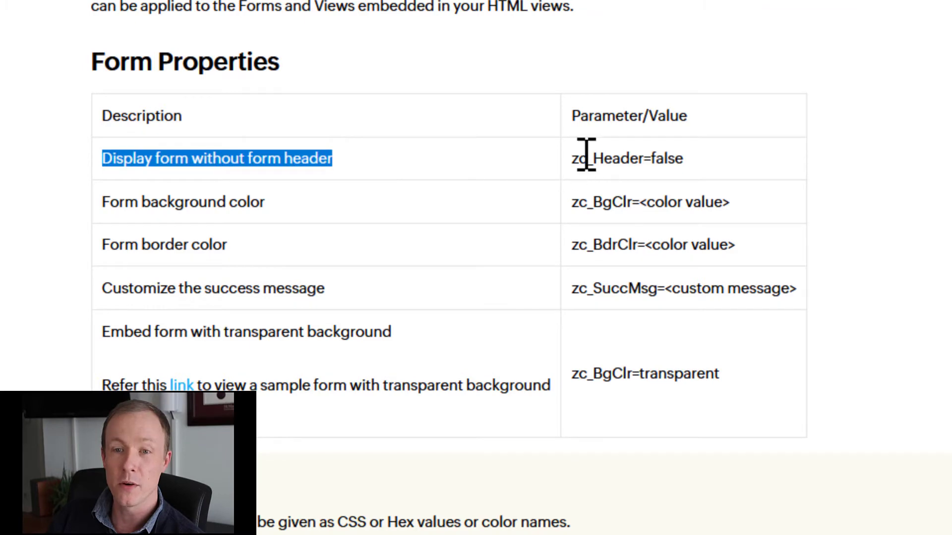
pyautogui.moveTo(571, 158); pyautogui.dragTo(739, 158)
pyautogui.hotkey('ctrl', 'c')
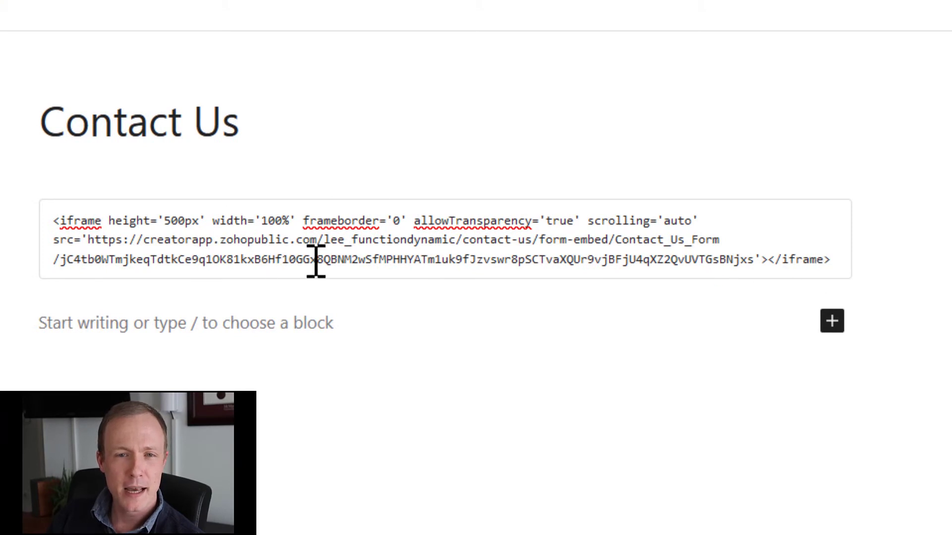
# Append ?zc_Header=false to the iframe src URL in the Custom HTML block.
pyautogui.click(754, 259)
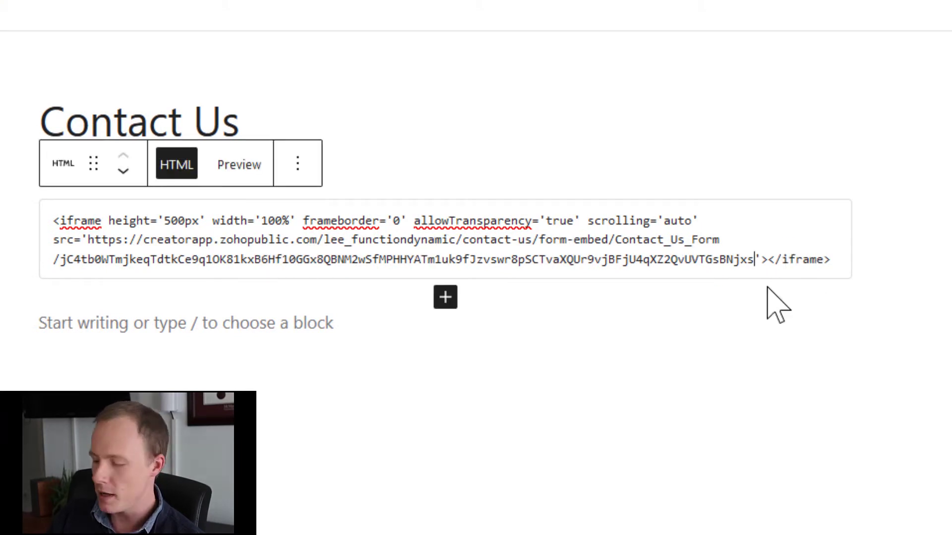
pyautogui.write('?')
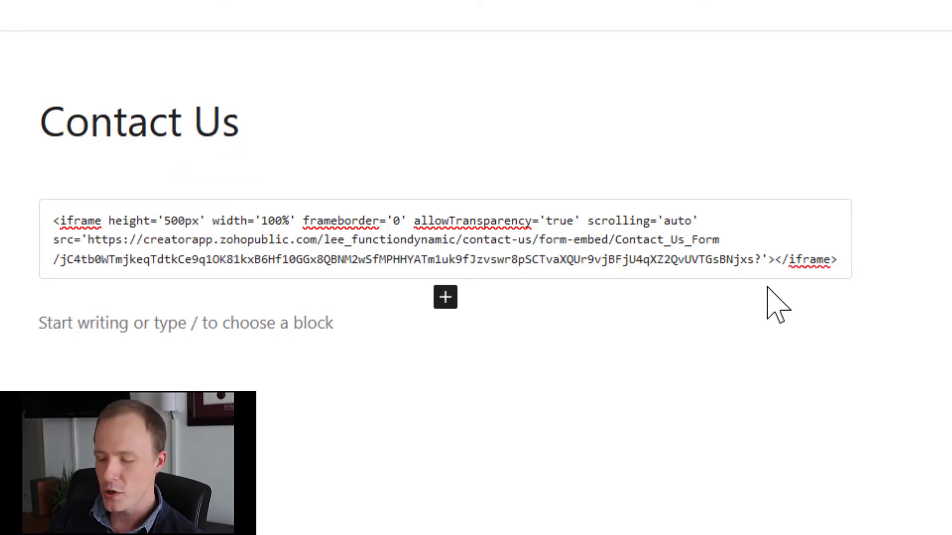
pyautogui.hotkey('ctrl', 'v')
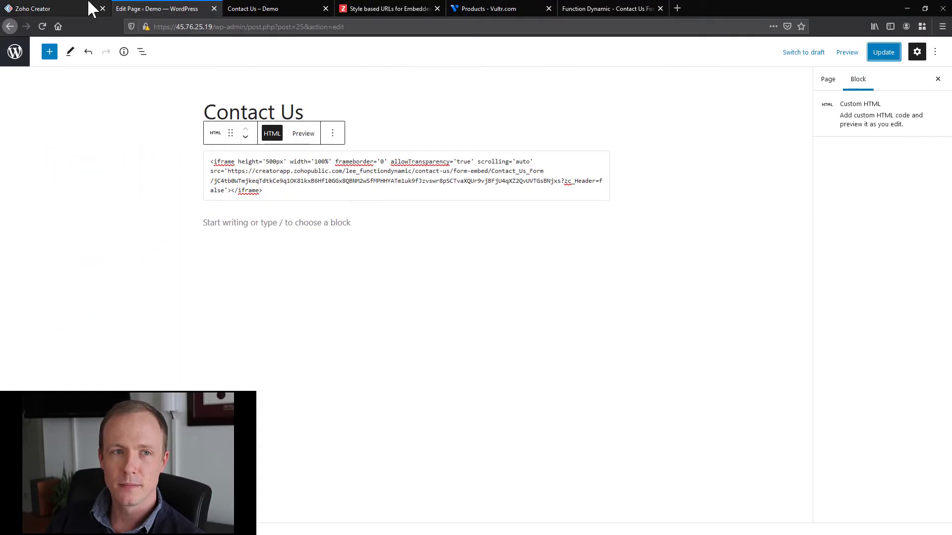
# Reload the live Contact Us page to show the form without its header.
pyautogui.click(62, 8)
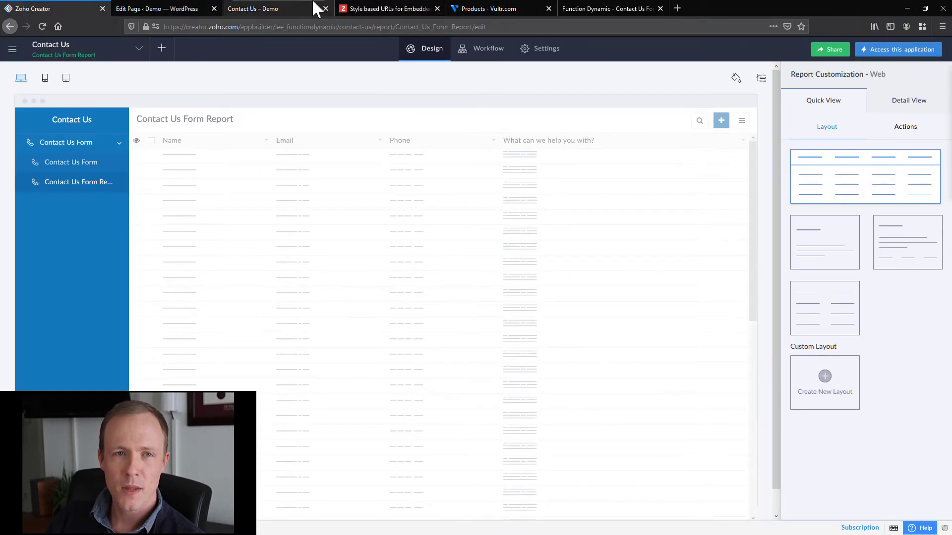
pyautogui.click(308, 8)
pyautogui.click(42, 26)
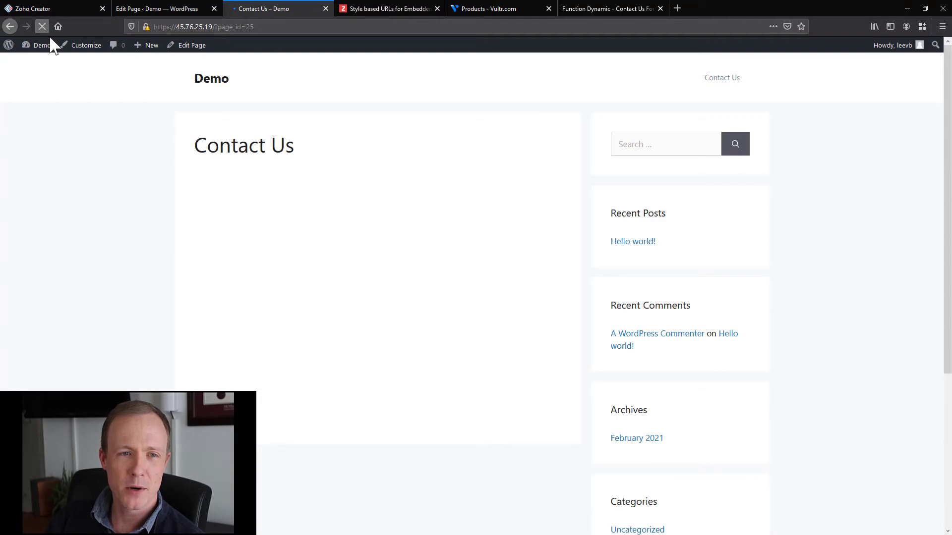
# In full screen, submit a test entry with a first and last name, suggested e-mail and message 'help'.
pyautogui.press('F11')
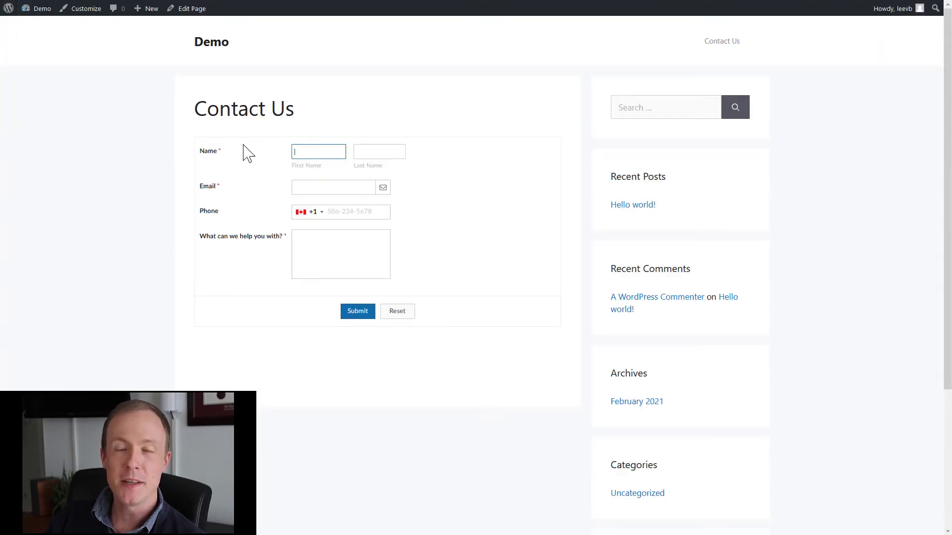
pyautogui.click(336, 147)
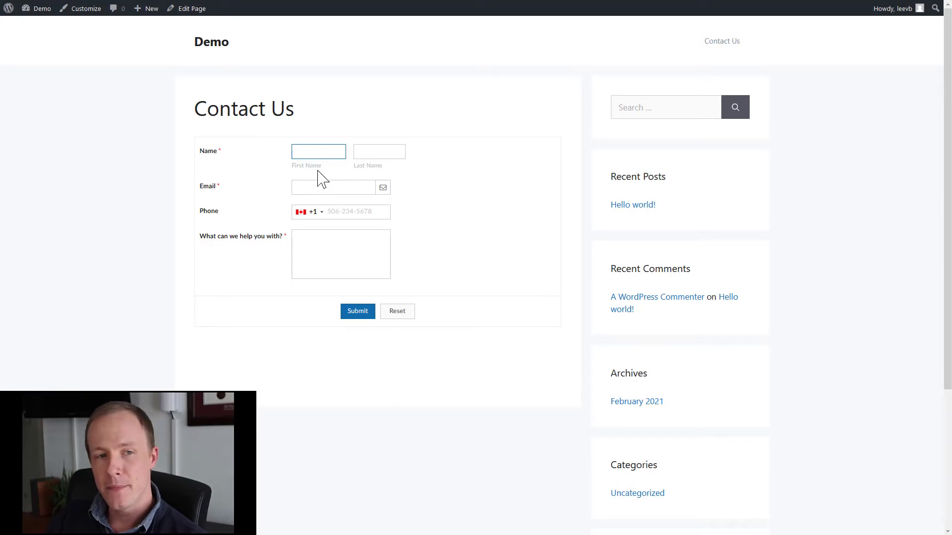
pyautogui.write('Lee')
pyautogui.press('Tab')
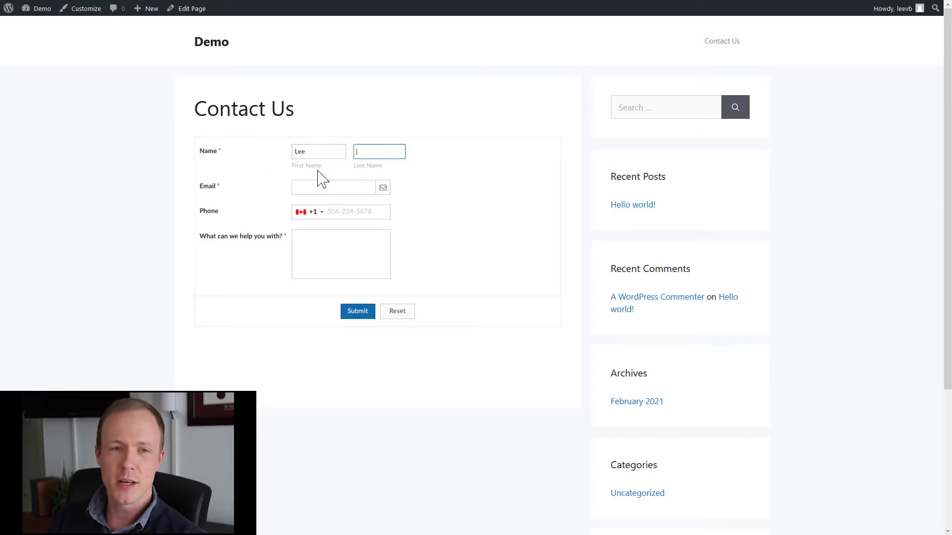
pyautogui.write('Test')
pyautogui.press('Tab')
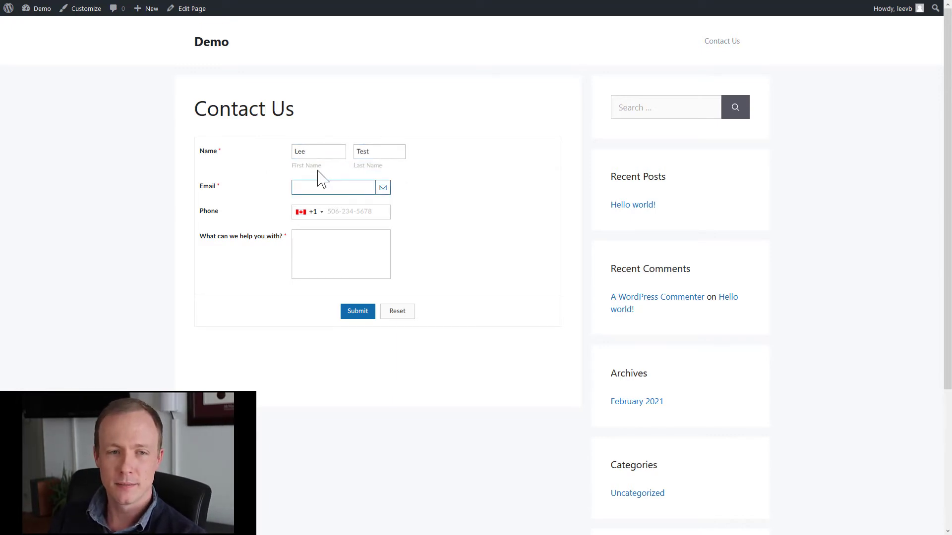
pyautogui.write('lee')
pyautogui.press('Down')
pyautogui.press('Return')
pyautogui.press('Tab')
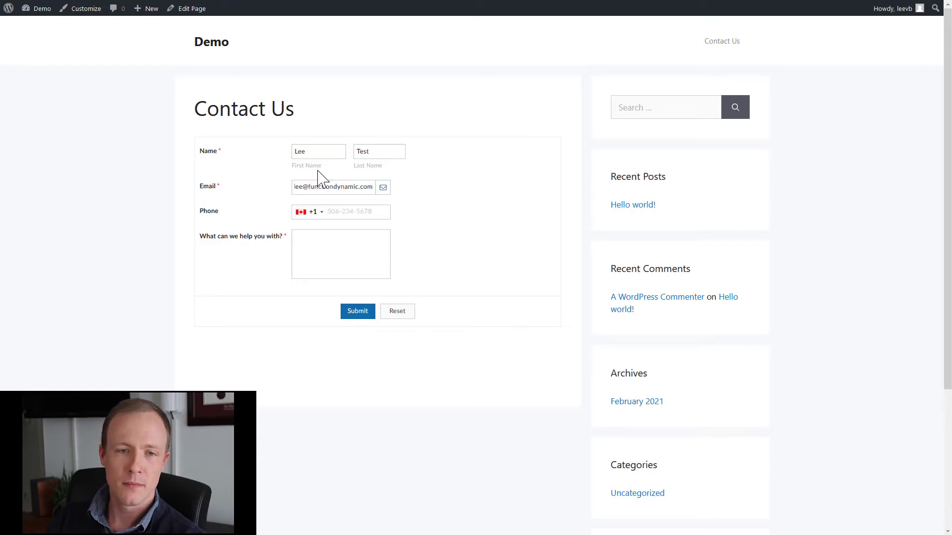
pyautogui.write('he')
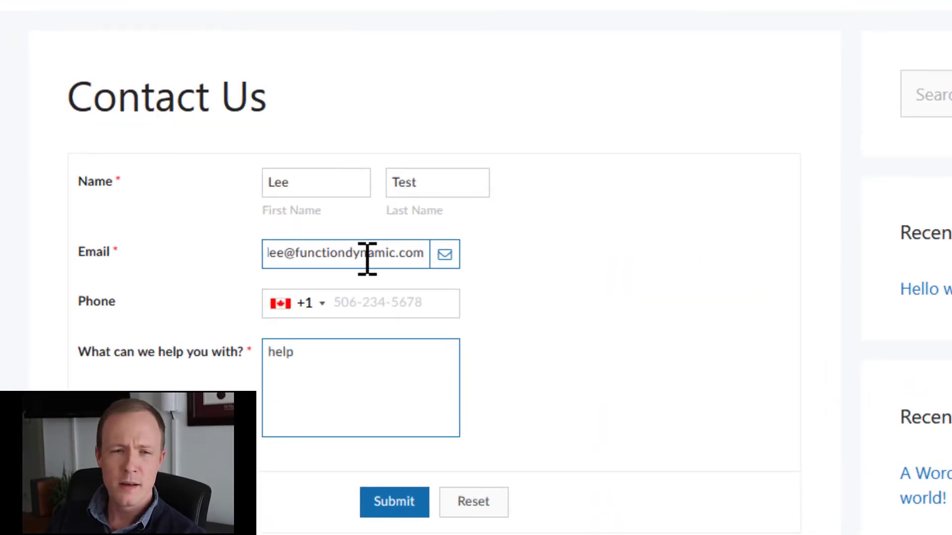
pyautogui.write('lp')
pyautogui.click(404, 504)
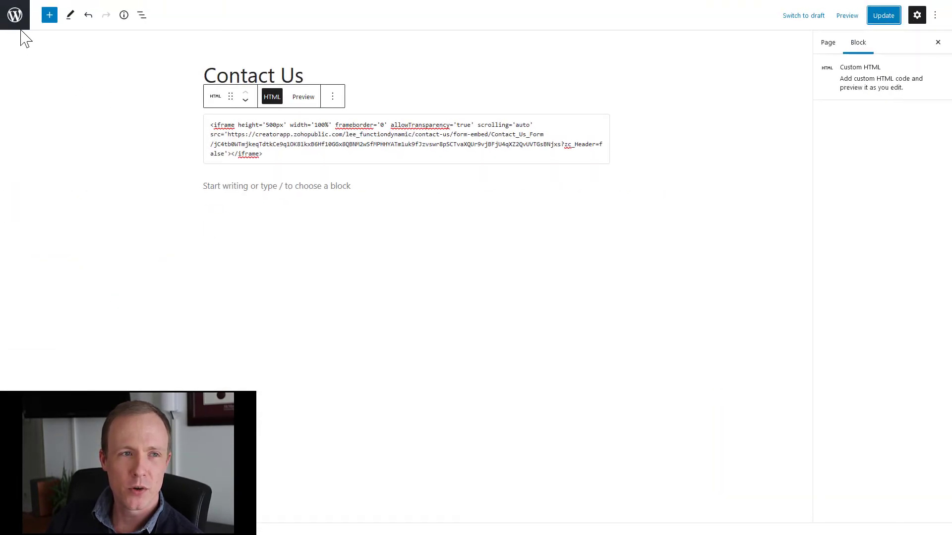
# Create and publish a 'Thank You' page reading 'Thank you for reaching out.', then select its address.
pyautogui.click(14, 15)
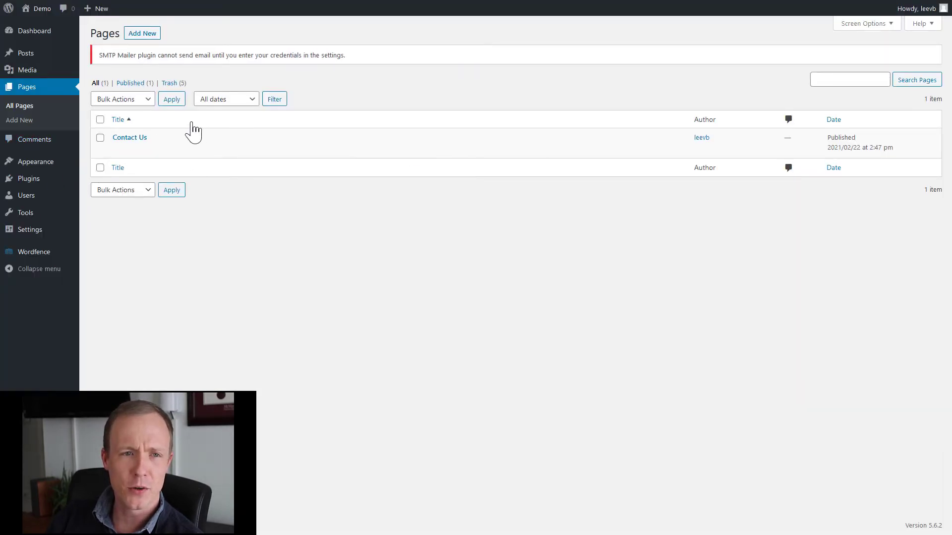
pyautogui.click(143, 34)
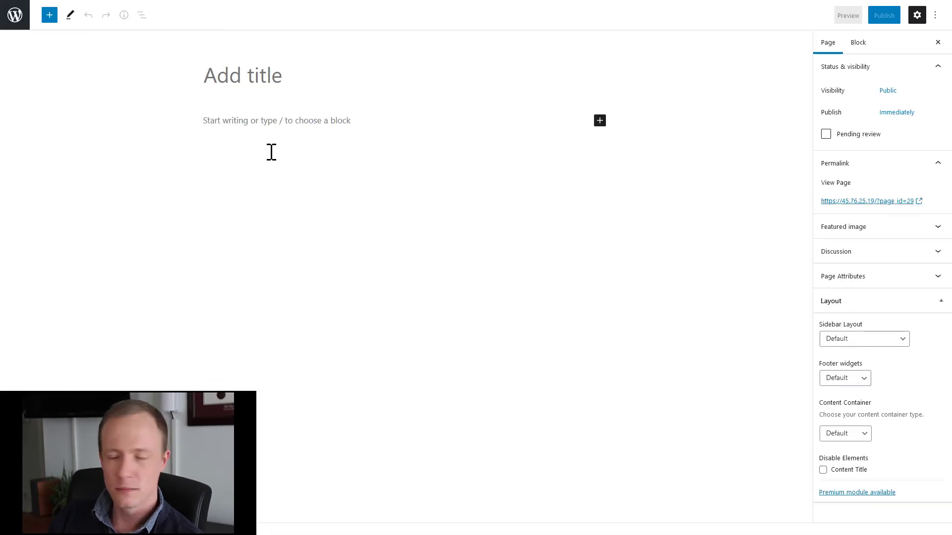
pyautogui.write('Thank ')
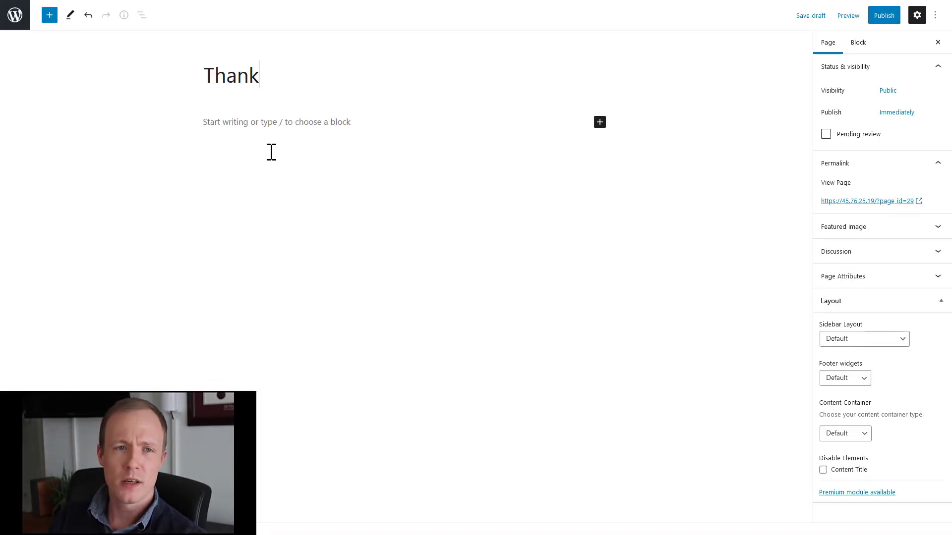
pyautogui.write('You')
pyautogui.press('Return')
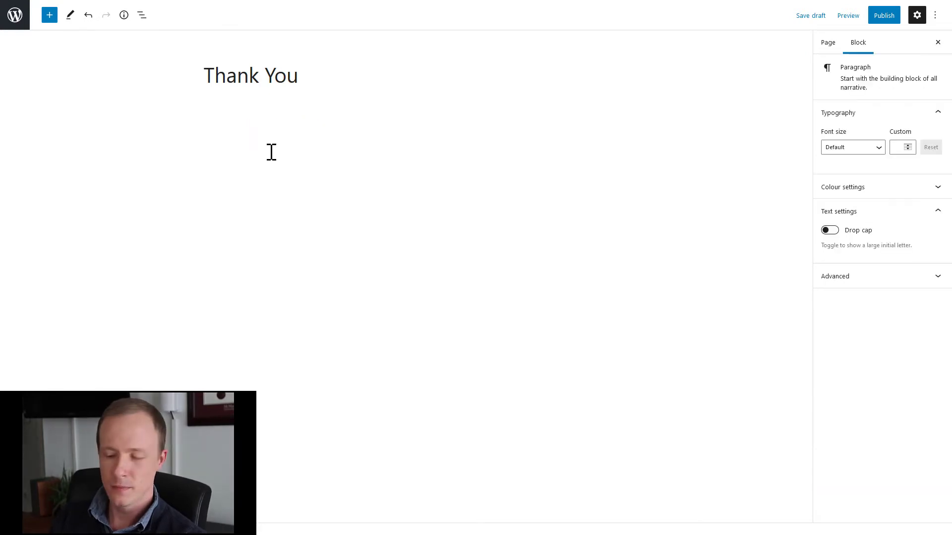
pyautogui.write('Thank you for reaching out.')
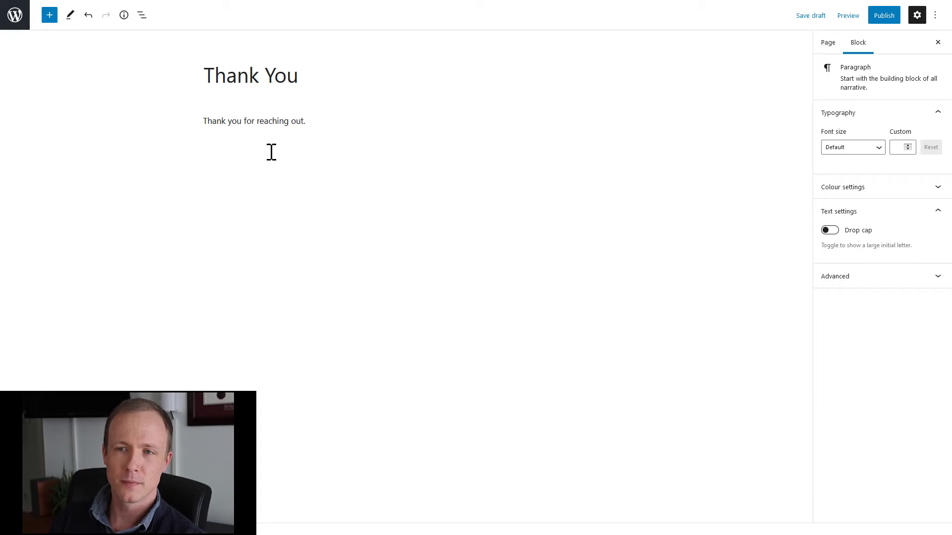
pyautogui.click(887, 17)
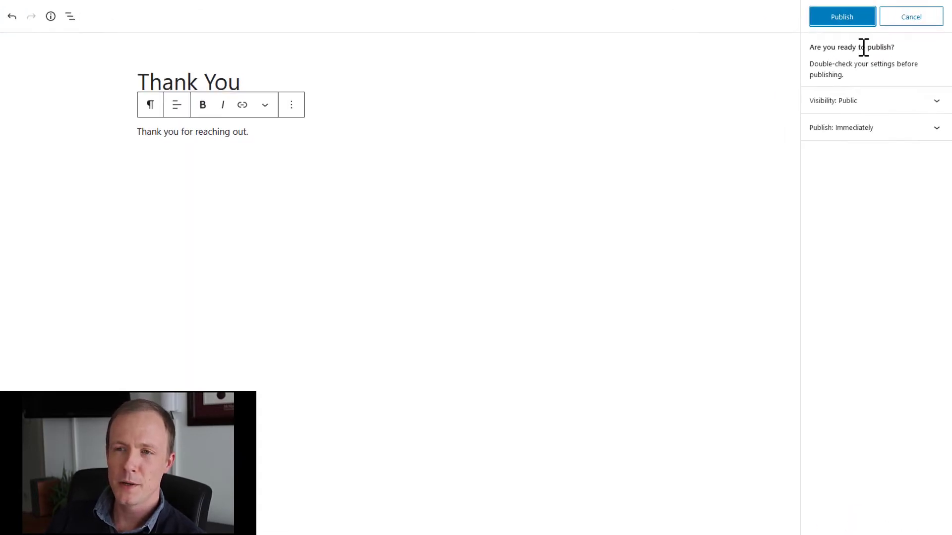
pyautogui.click(857, 20)
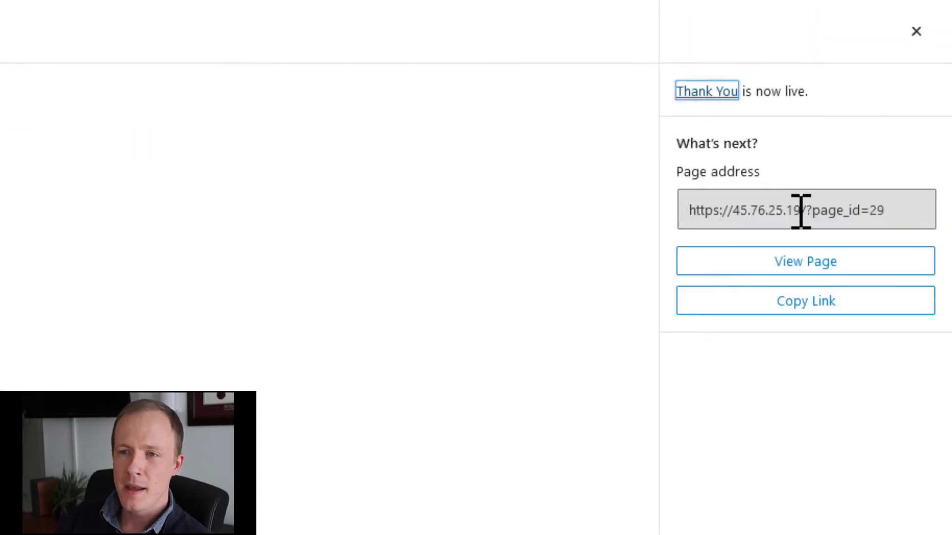
pyautogui.tripleClick(801, 211)
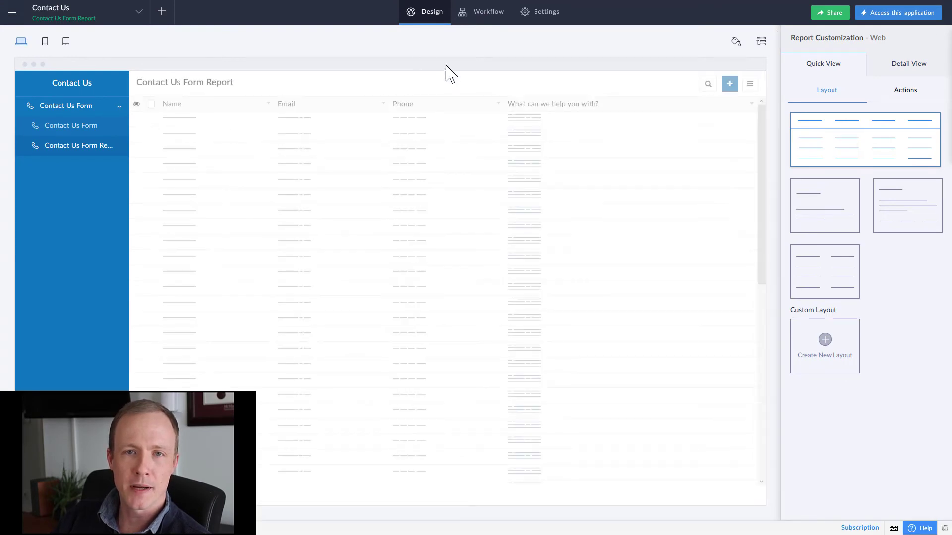
# Create a Contact Us Form workflow 'Redirect', triggered on successful form submission of created records.
pyautogui.click(477, 22)
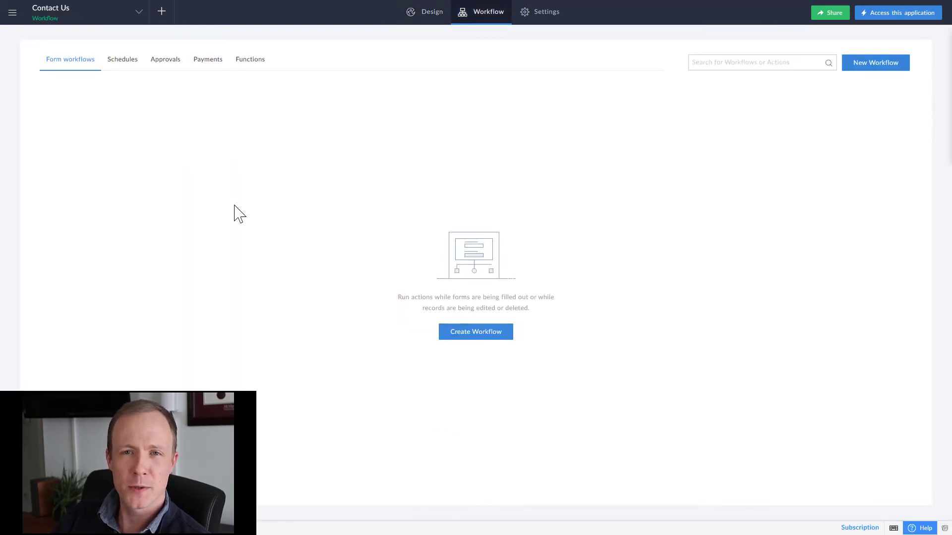
pyautogui.click(485, 335)
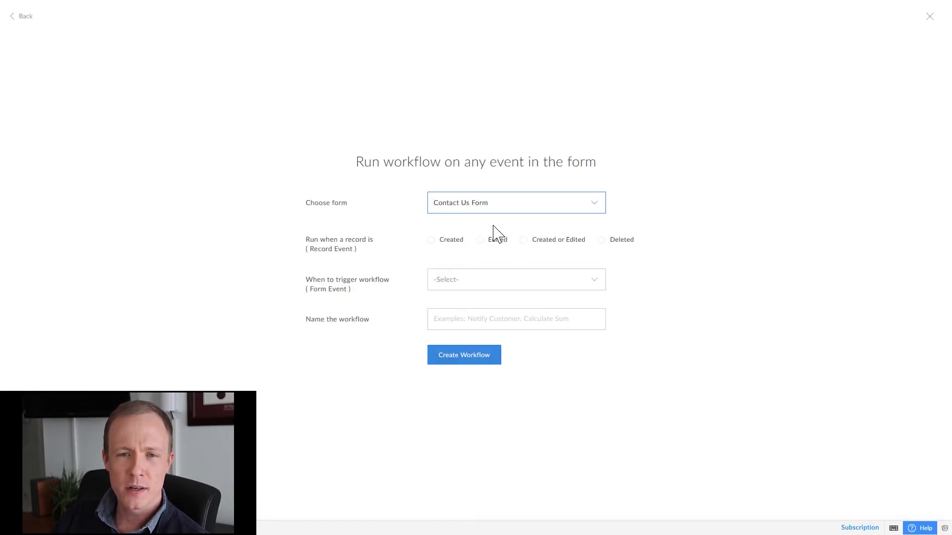
pyautogui.click(431, 240)
pyautogui.click(448, 279)
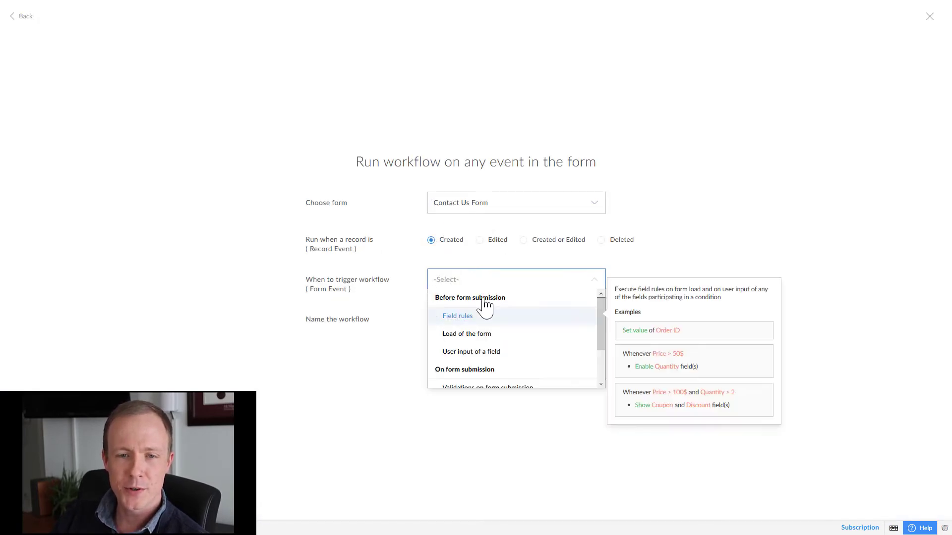
pyautogui.scroll(-1, 528, 303)
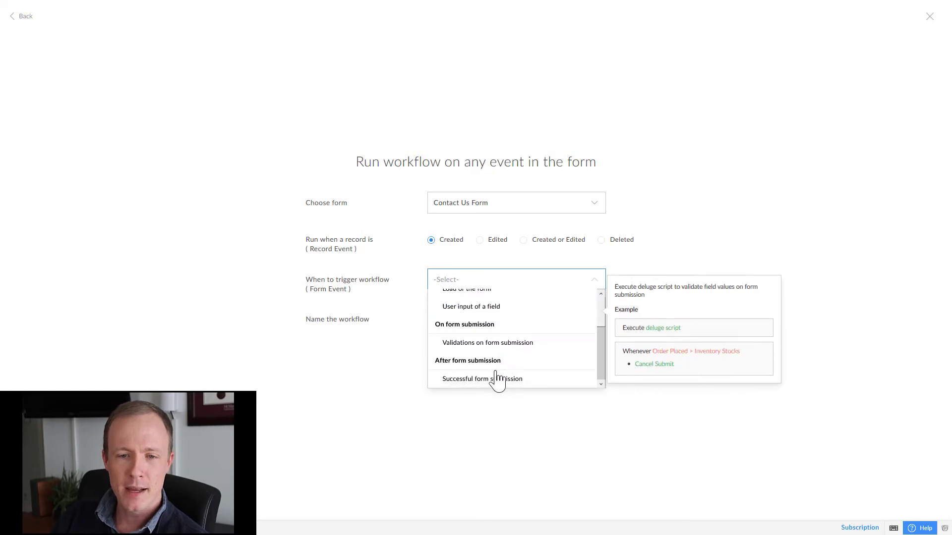
pyautogui.click(496, 379)
pyautogui.click(487, 325)
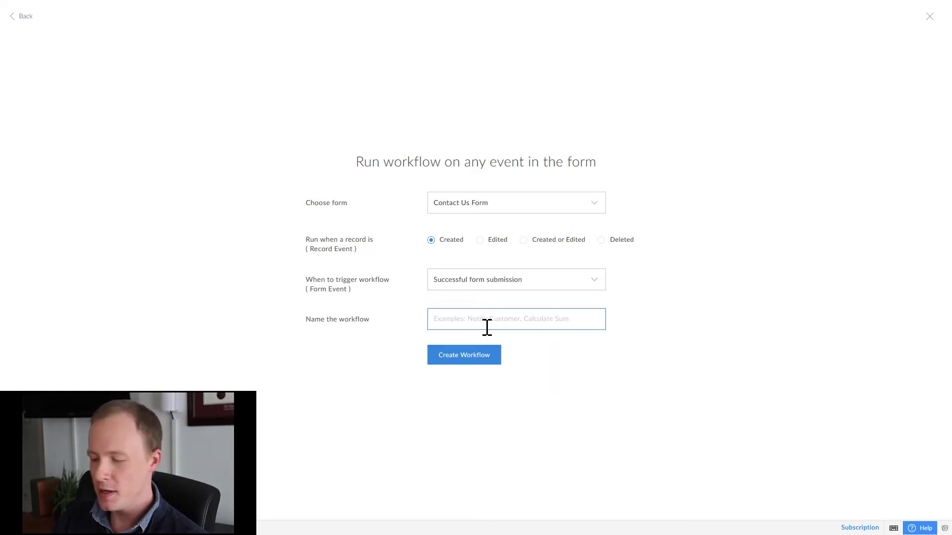
pyautogui.write('Redi')
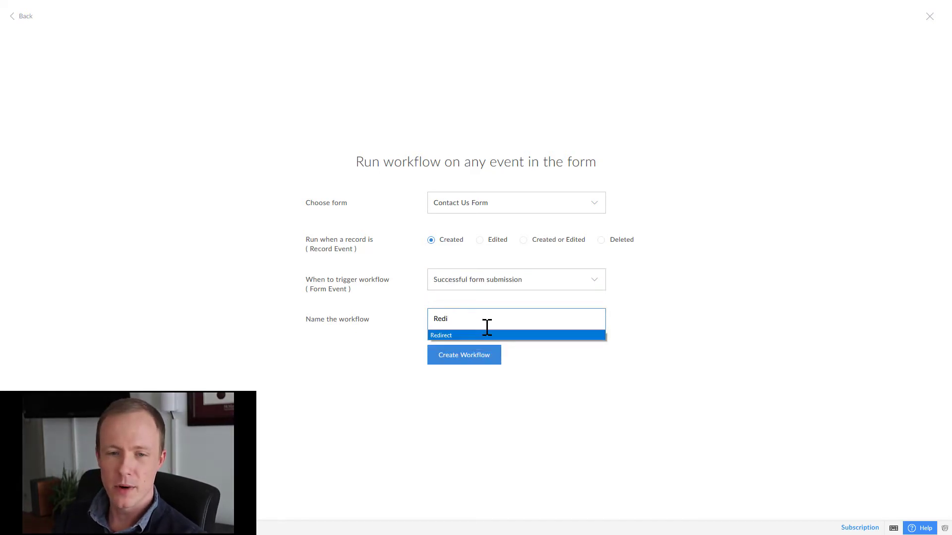
pyautogui.click(486, 335)
pyautogui.click(460, 359)
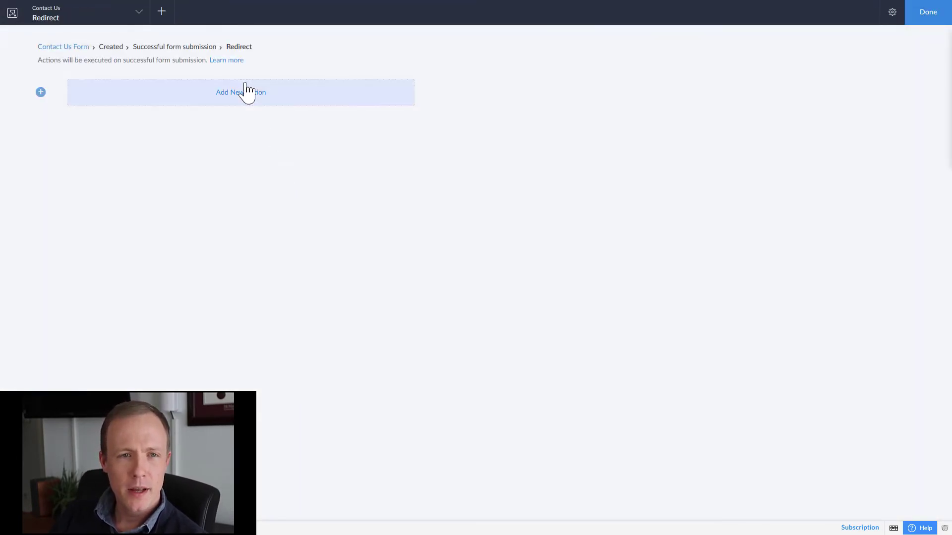
pyautogui.click(246, 92)
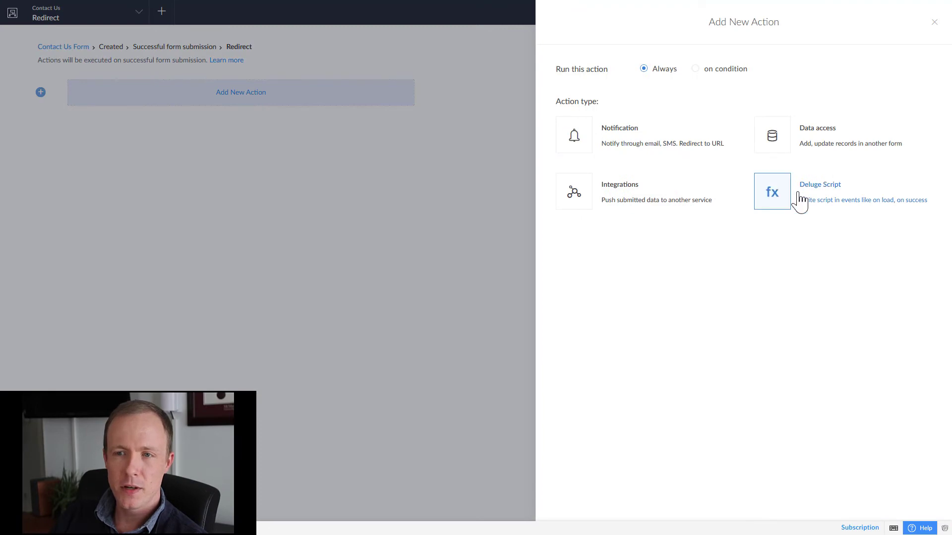
pyautogui.click(799, 201)
pyautogui.write('op')
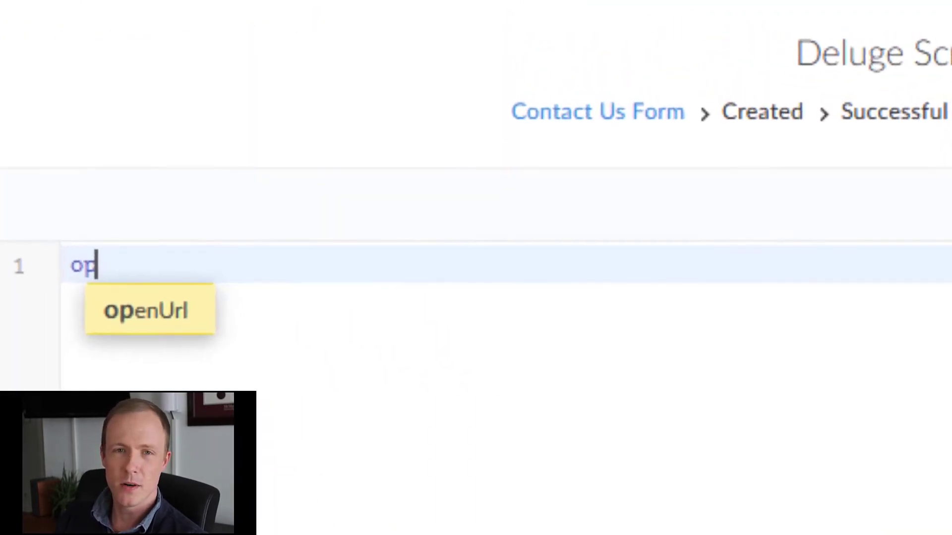
pyautogui.press('Return')
pyautogui.write('"", <window_type>);')
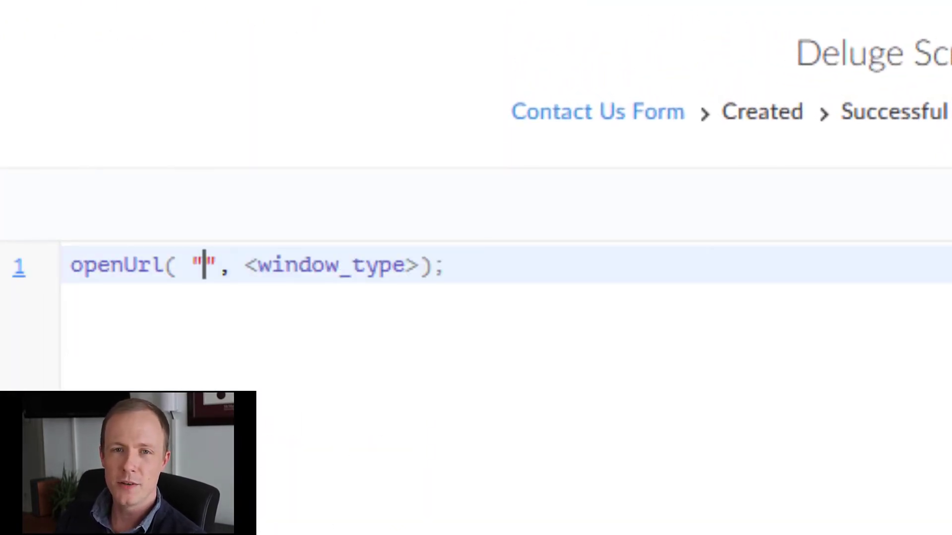
pyautogui.write('https://45.76.25.19/?page_id=29')
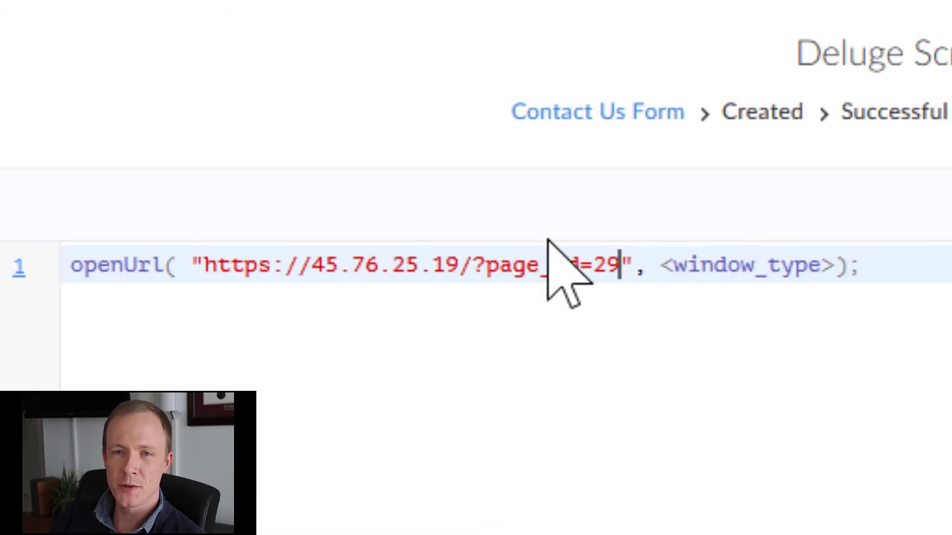
pyautogui.click(785, 263)
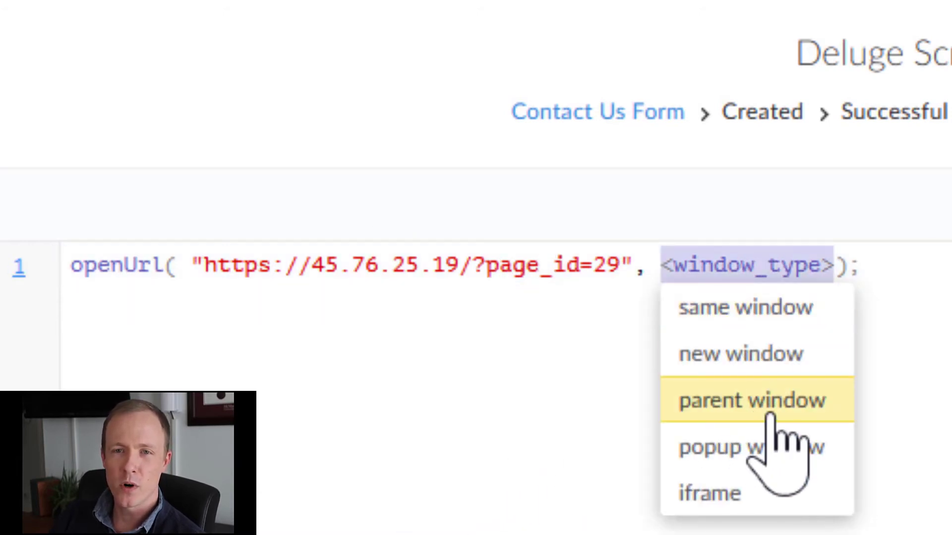
pyautogui.click(777, 412)
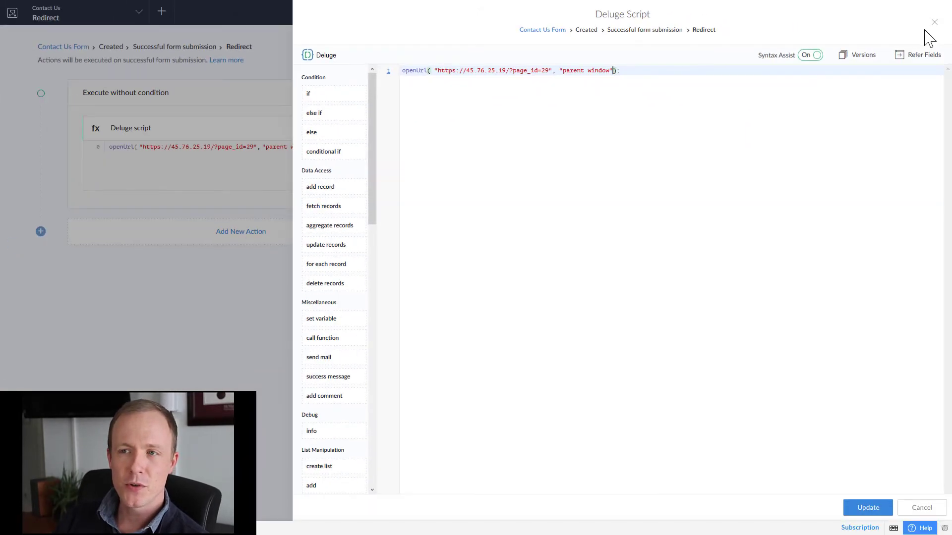
pyautogui.click(934, 22)
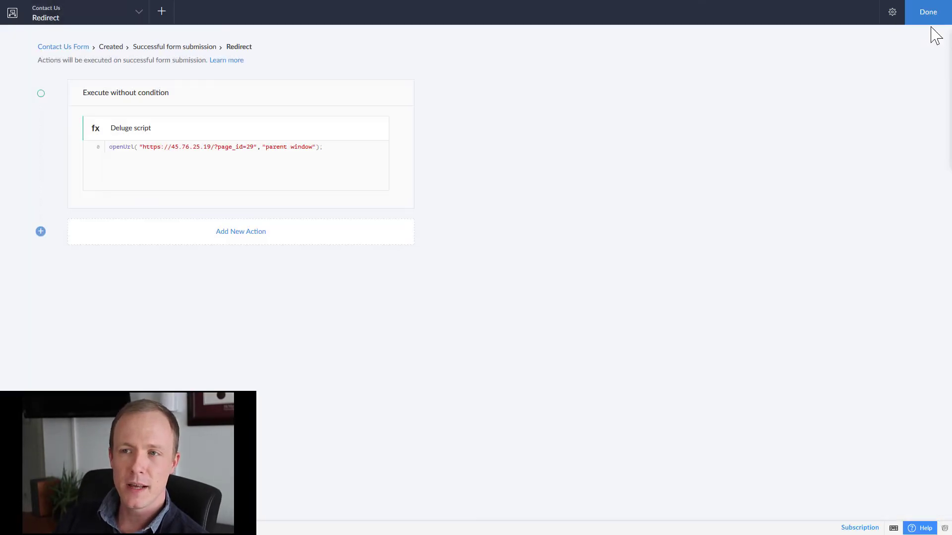
pyautogui.click(929, 21)
# Open the live Contact Us page in the WordPress tab and reload it.
pyautogui.moveTo(365, 8)
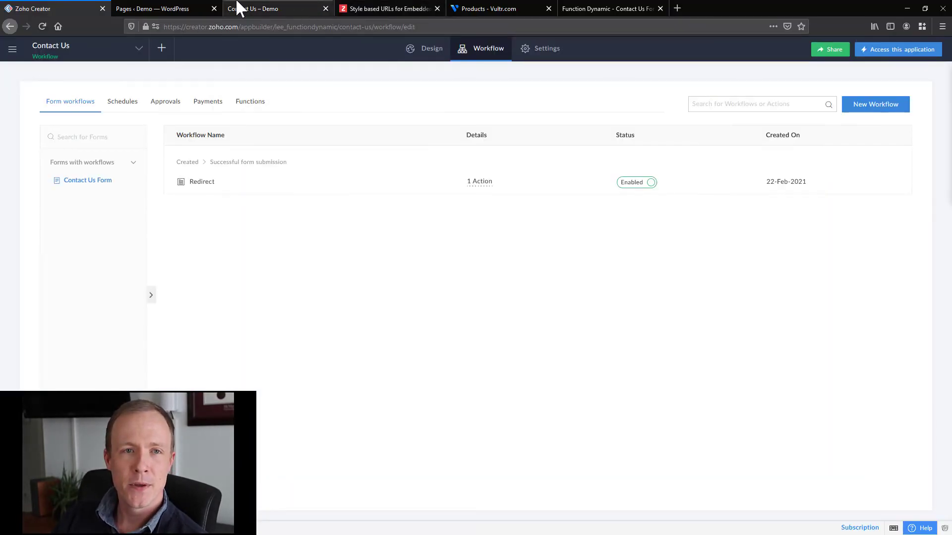
pyautogui.click(185, 7)
pyautogui.click(265, 7)
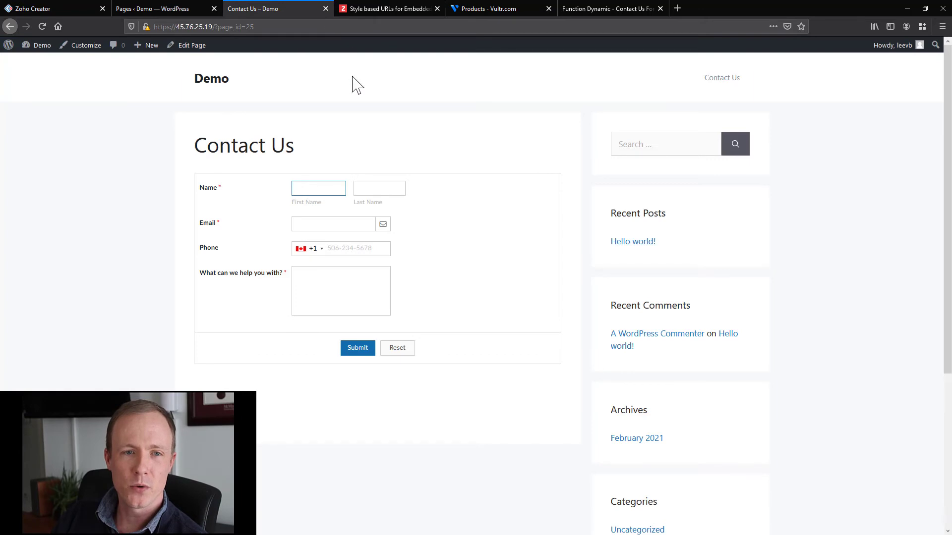
pyautogui.click(43, 26)
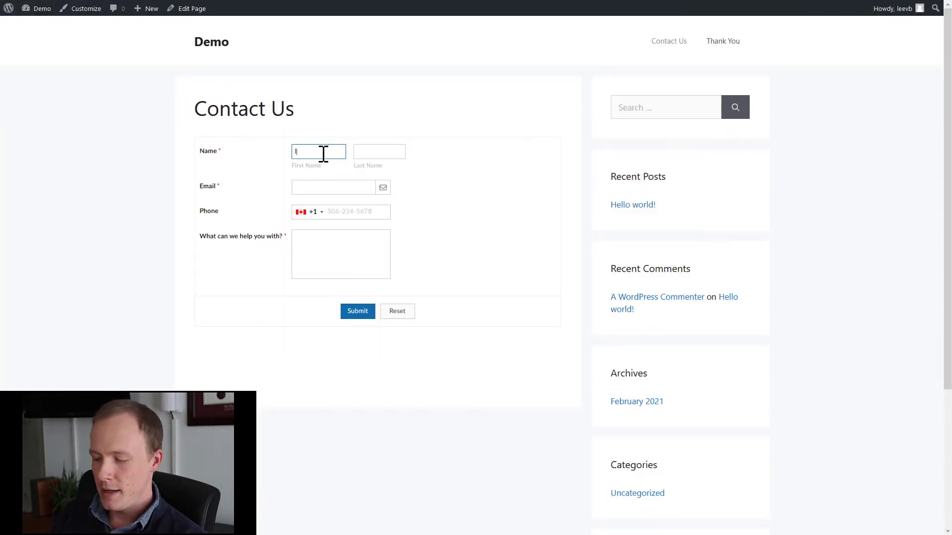
# Fill in a test name and the suggested e-mail, submit the form, then return to Zoho Creator.
pyautogui.write('ee')
pyautogui.press('Tab')
pyautogui.write('tes')
pyautogui.press('Tab')
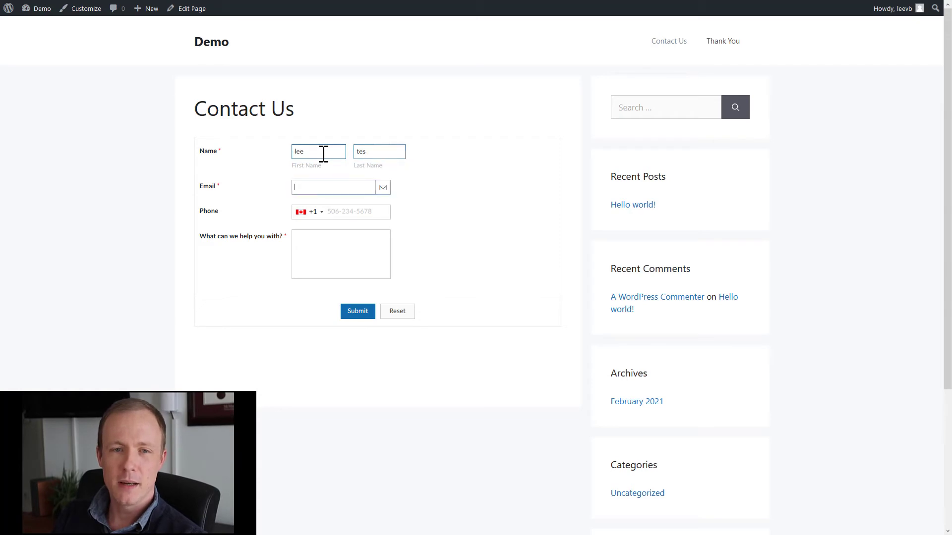
pyautogui.write('lee')
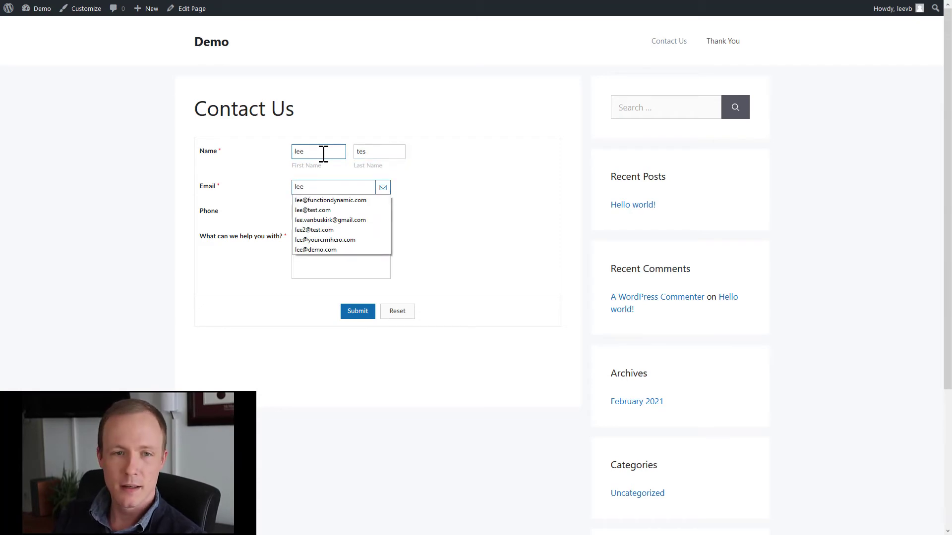
pyautogui.press('Down')
pyautogui.press('Return')
pyautogui.press('Tab')
pyautogui.press('Tab')
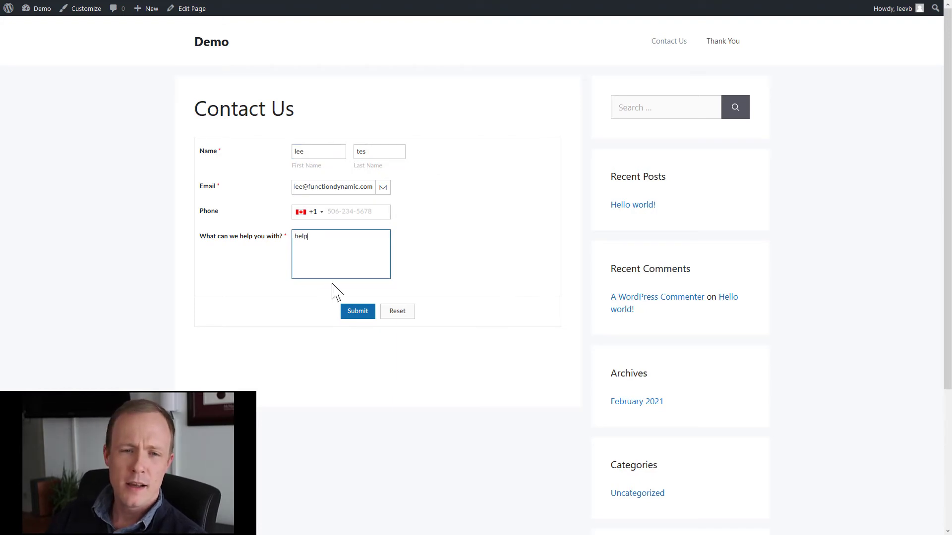
pyautogui.click(372, 313)
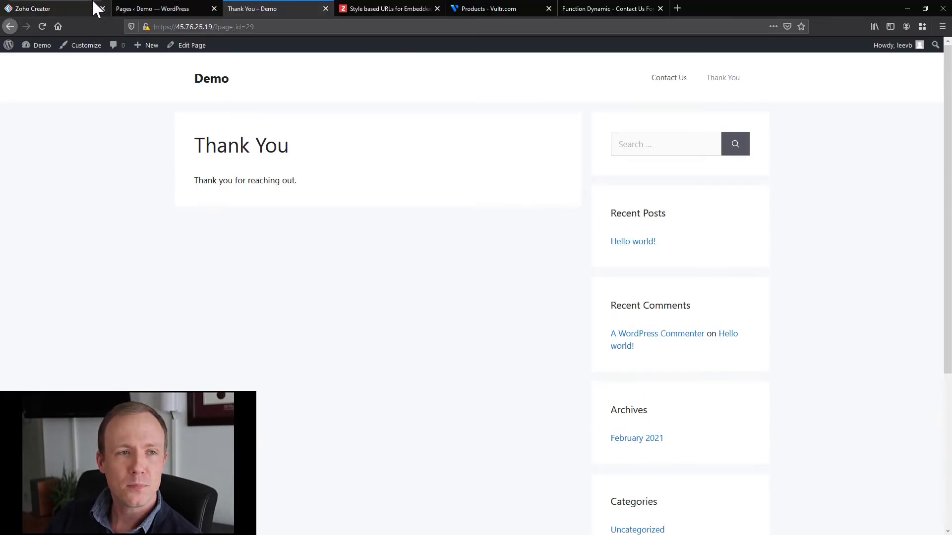
pyautogui.click(94, 9)
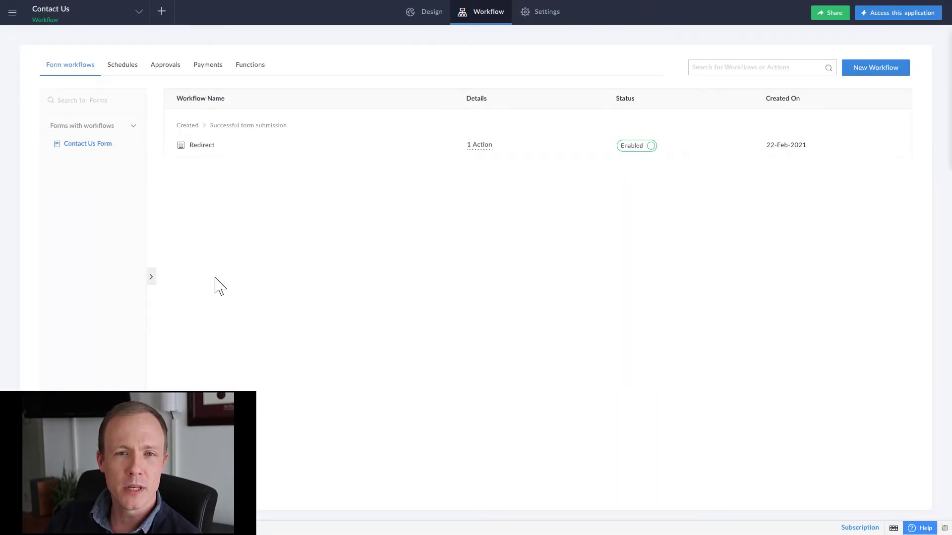
# Set up a Contact Us Form workflow 'Send Email' triggered on successful submission of created records.
pyautogui.click(870, 72)
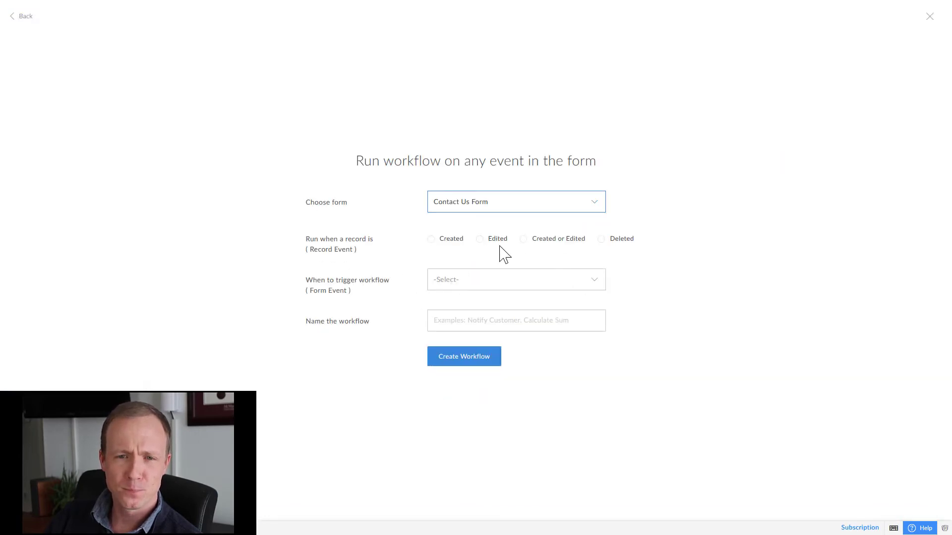
pyautogui.click(431, 239)
pyautogui.click(452, 279)
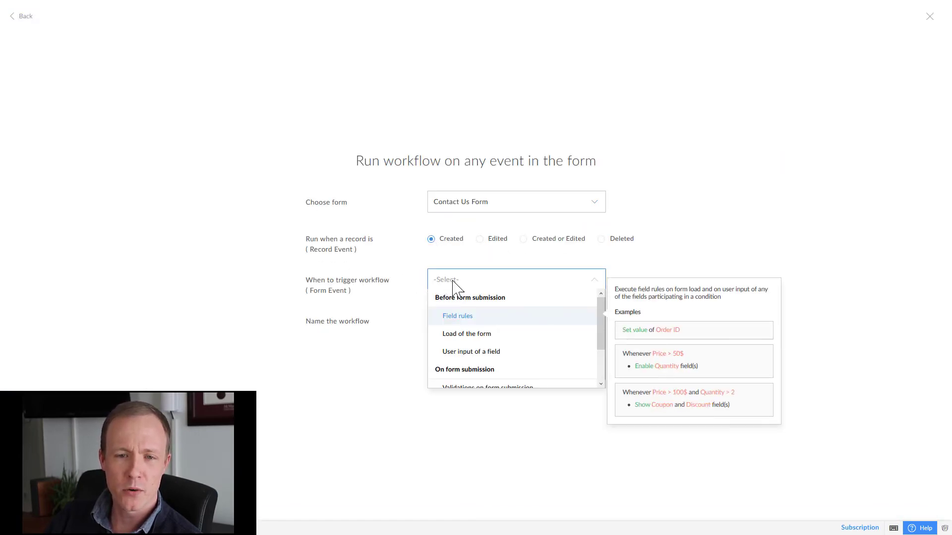
pyautogui.scroll(-4, 460, 352)
pyautogui.click(458, 383)
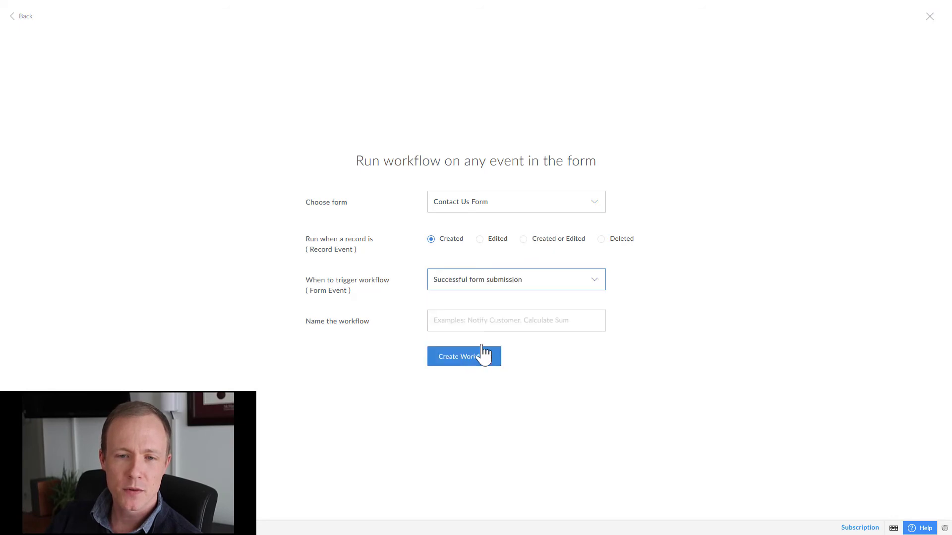
pyautogui.click(502, 319)
pyautogui.write('Send')
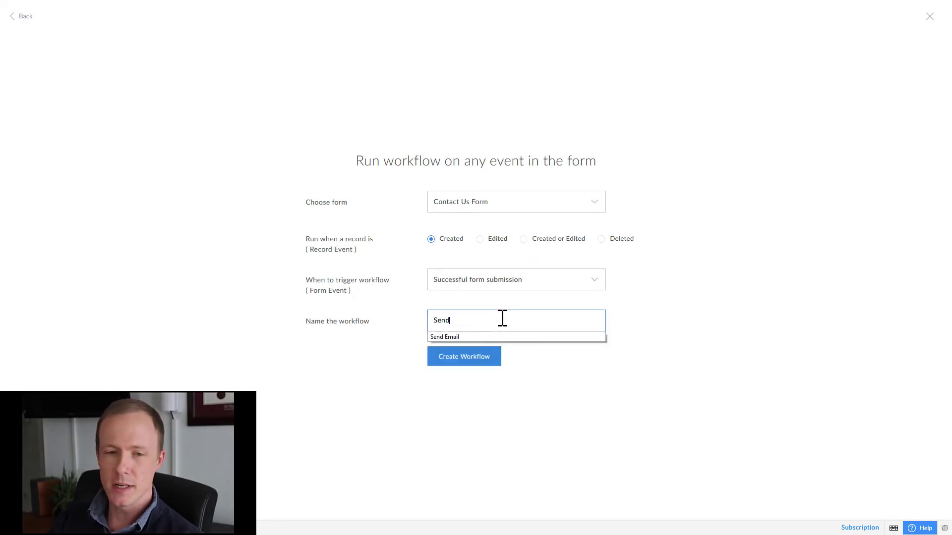
pyautogui.press('Down')
pyautogui.press('Return')
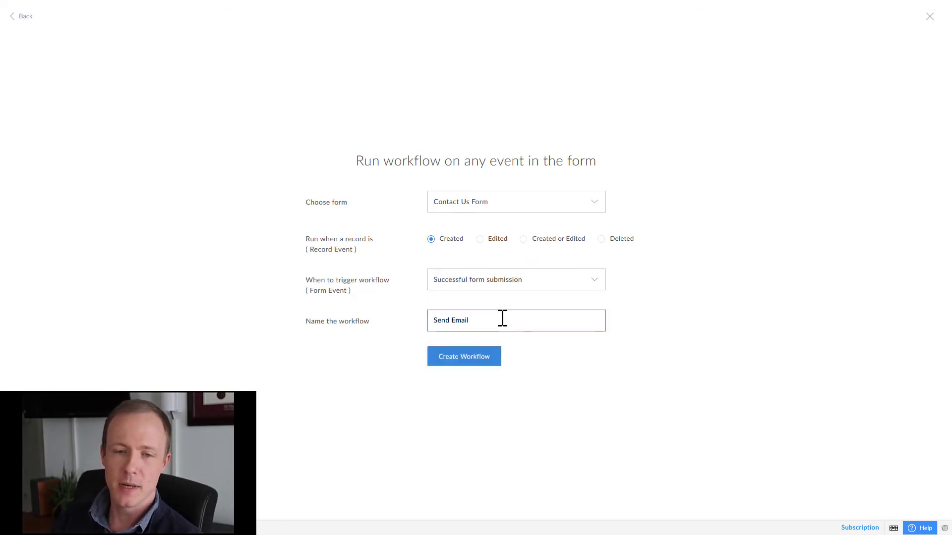
pyautogui.click(478, 359)
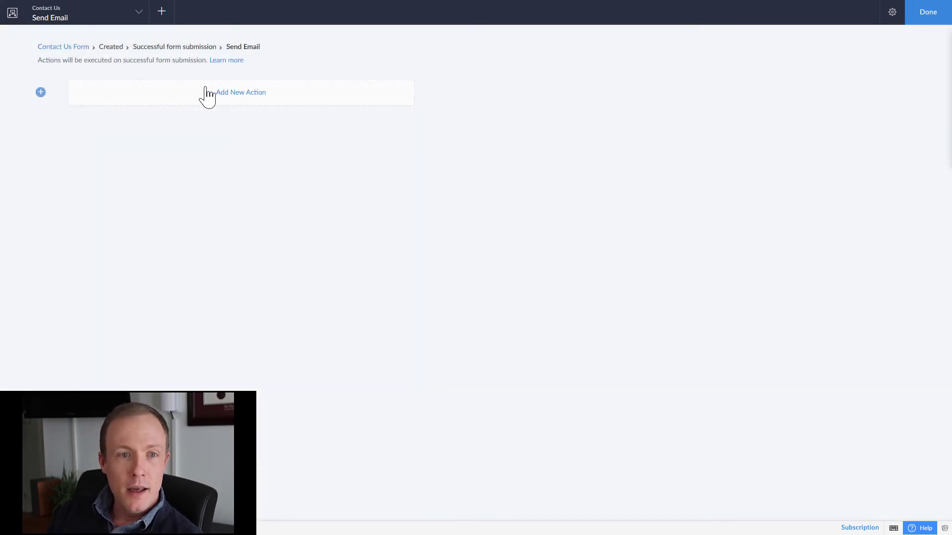
# Add a Deluge script action to Send Email and insert a sendmail template.
pyautogui.click(207, 94)
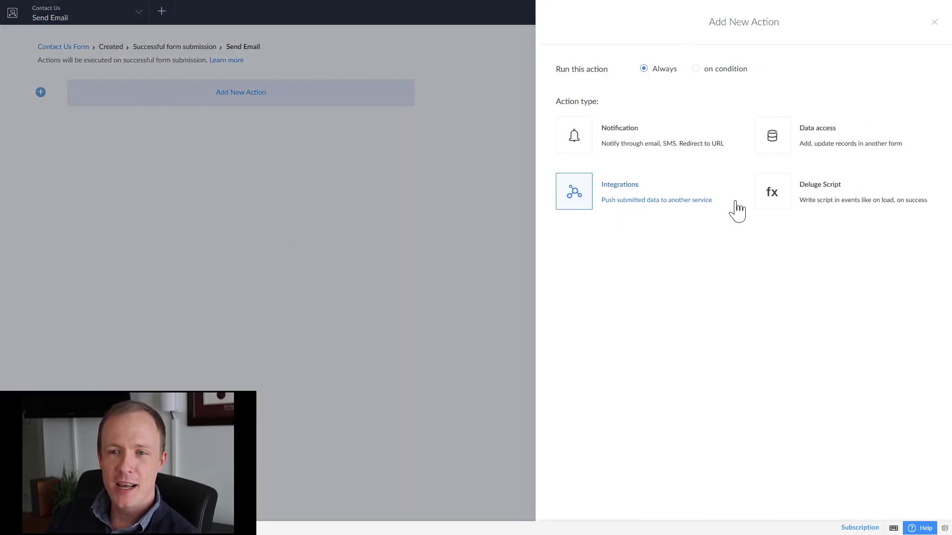
pyautogui.click(768, 187)
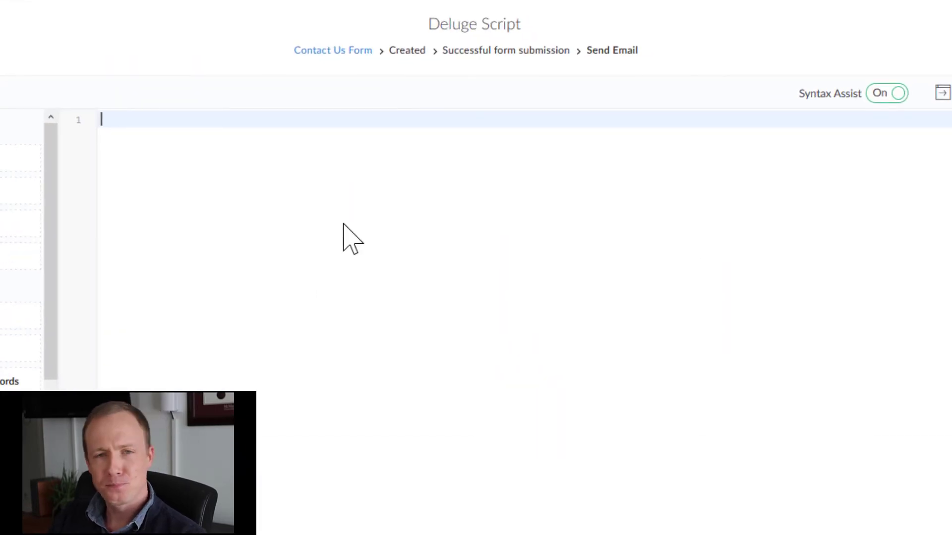
pyautogui.write('s')
pyautogui.press('BackSpace')
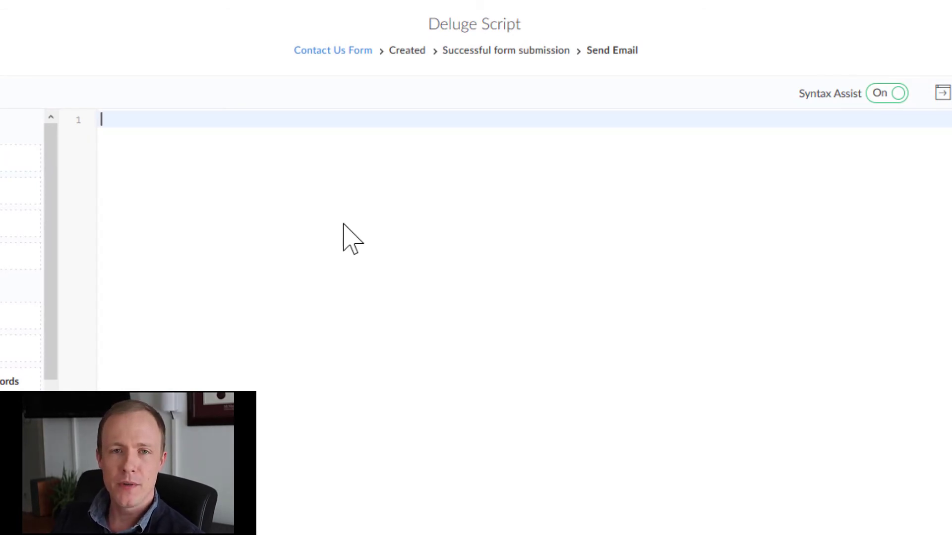
pyautogui.write('s')
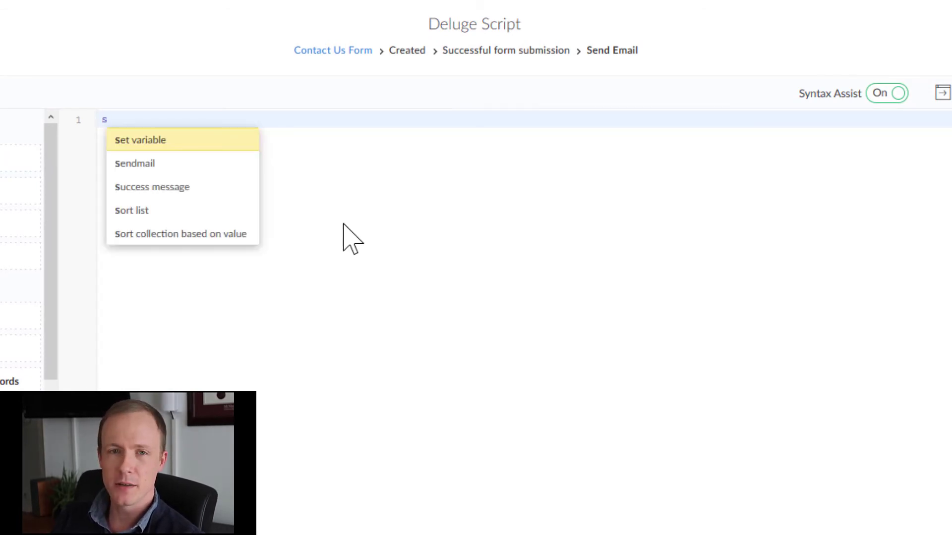
pyautogui.write('en')
pyautogui.press('Return')
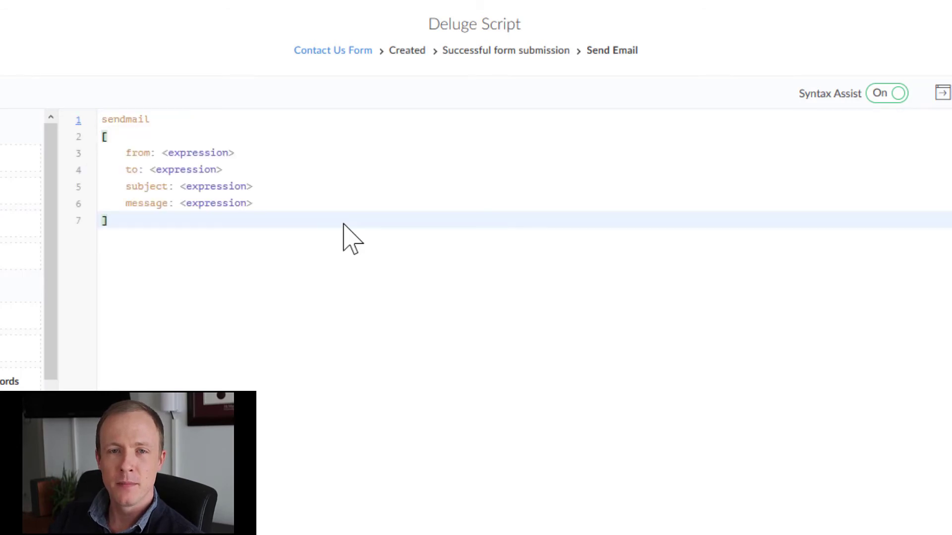
# Make the first sendmail go from zoho.adminuserid to the submitter's Email, subject 'Thank You', message 'We have received your email'.
pyautogui.click(217, 151)
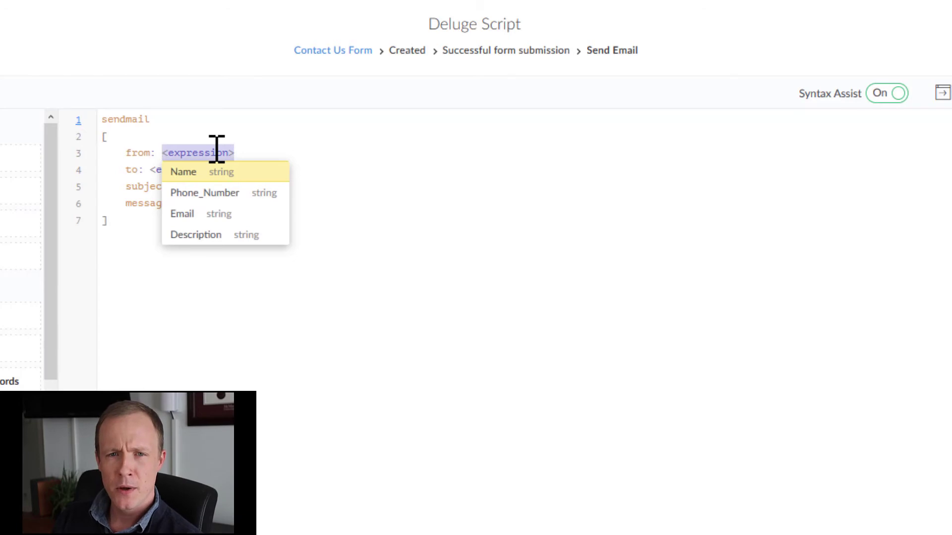
pyautogui.write('zoho.')
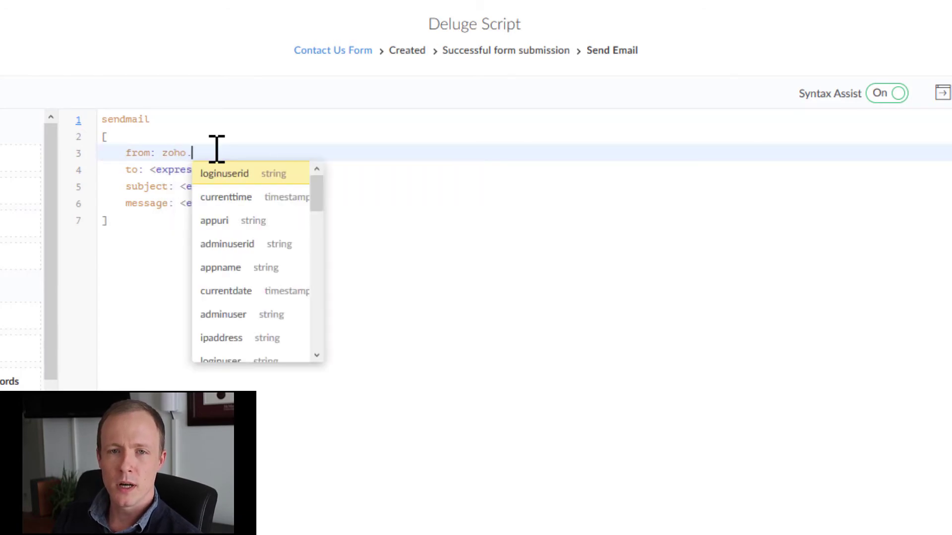
pyautogui.write('a')
pyautogui.press('Down')
pyautogui.press('Return')
pyautogui.press('Down')
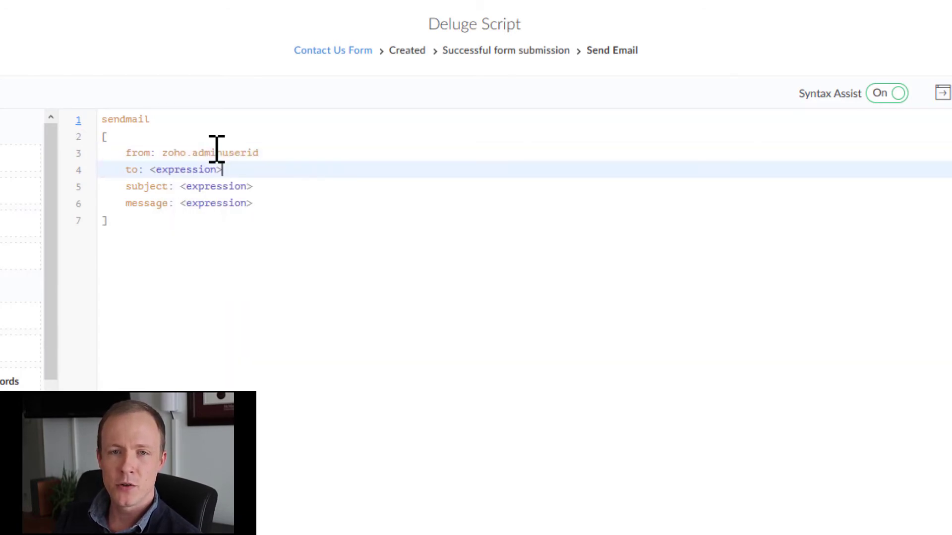
pyautogui.press('Left')
pyautogui.press('Down')
pyautogui.press('Down')
pyautogui.press('Return')
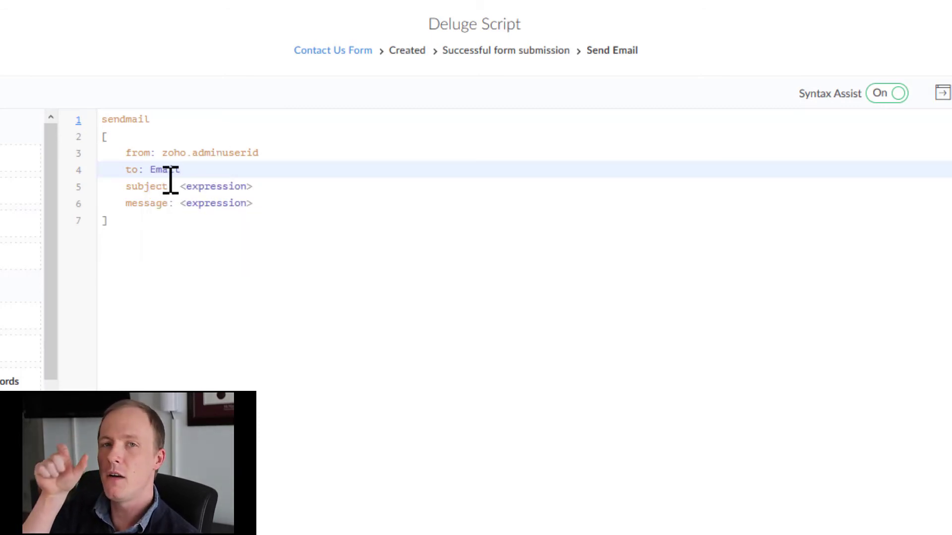
pyautogui.click(199, 187)
pyautogui.write('"')
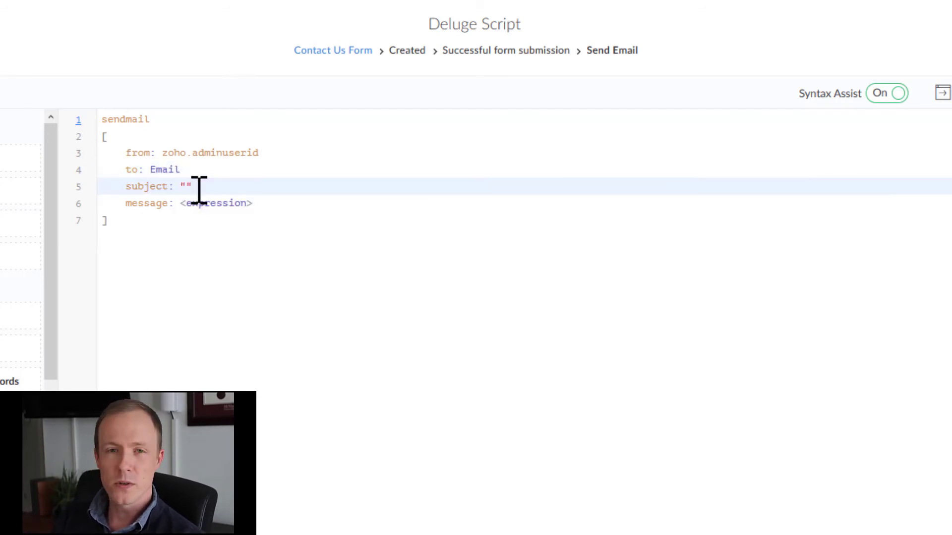
pyautogui.write('Thank You')
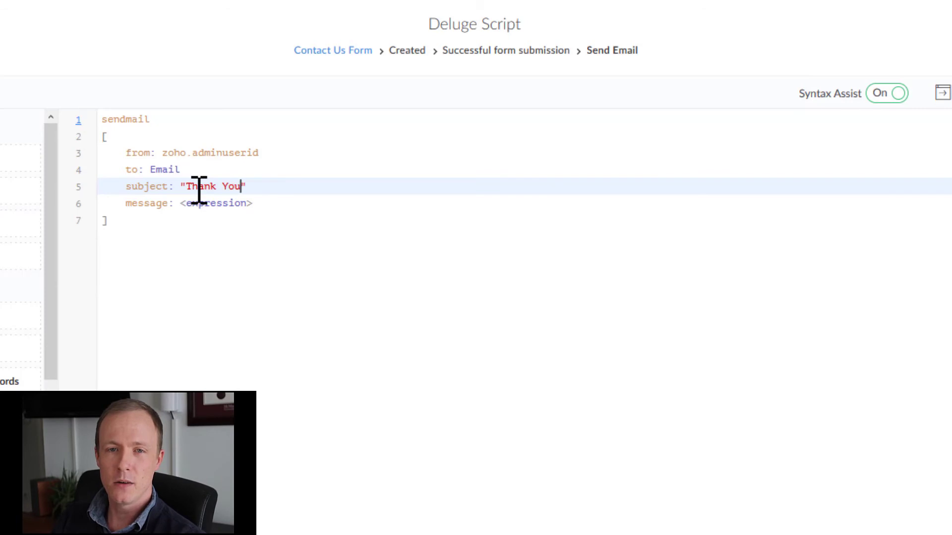
pyautogui.press('Tab')
pyautogui.write('"')
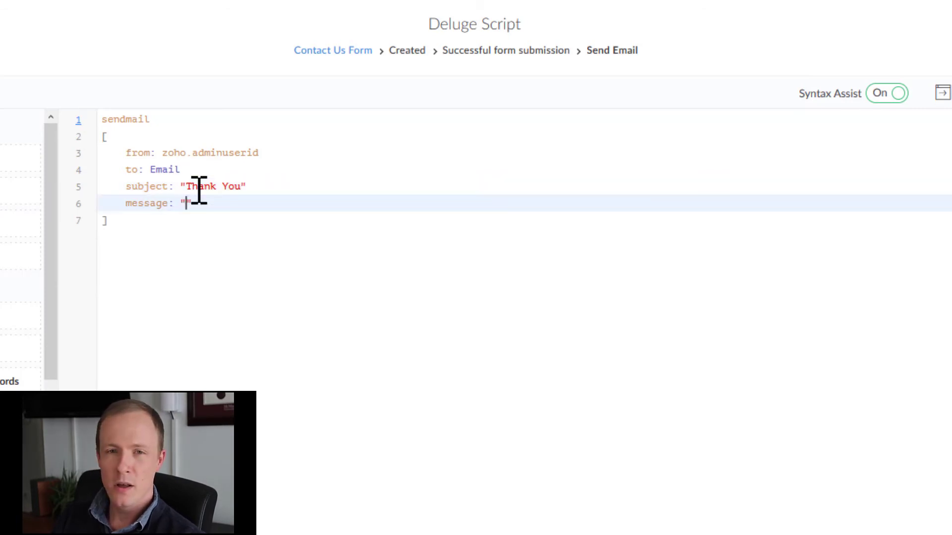
pyautogui.write('We have re')
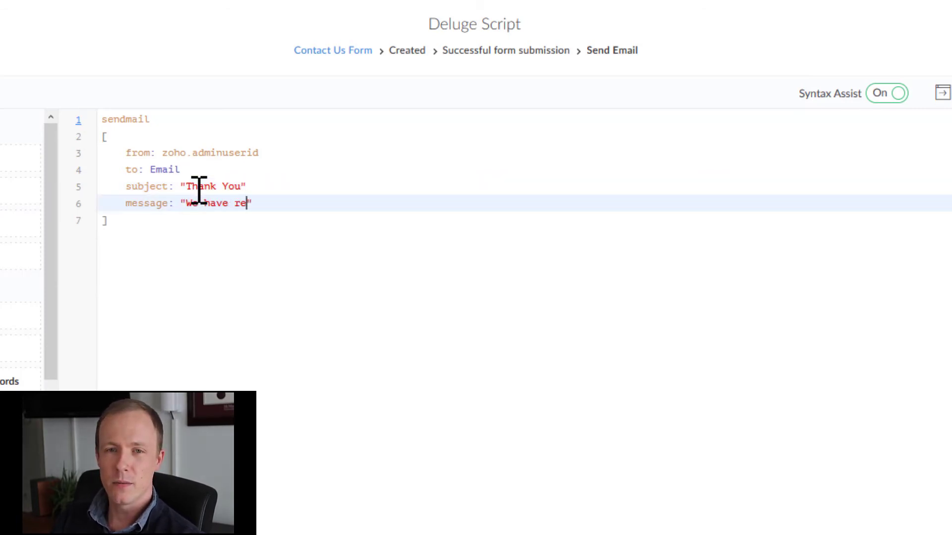
pyautogui.write('ceived you')
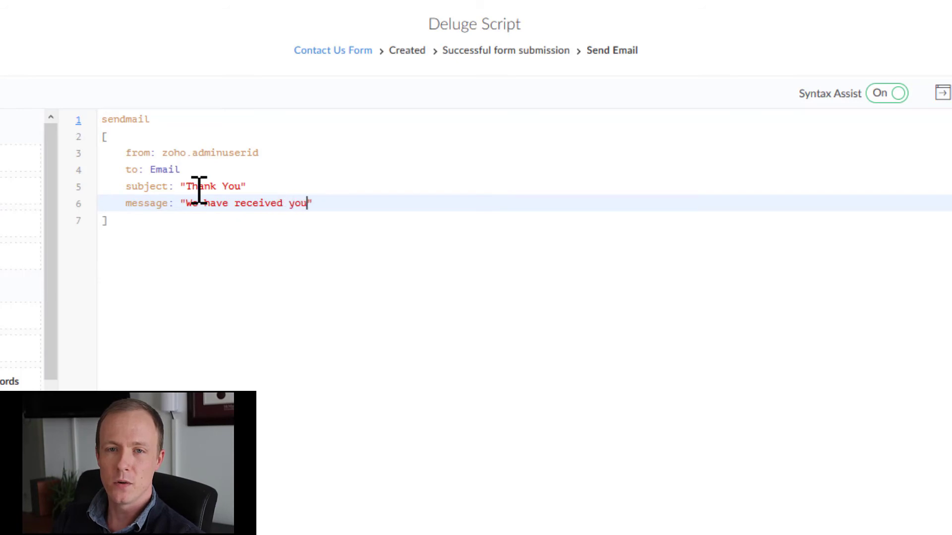
pyautogui.write('r email!')
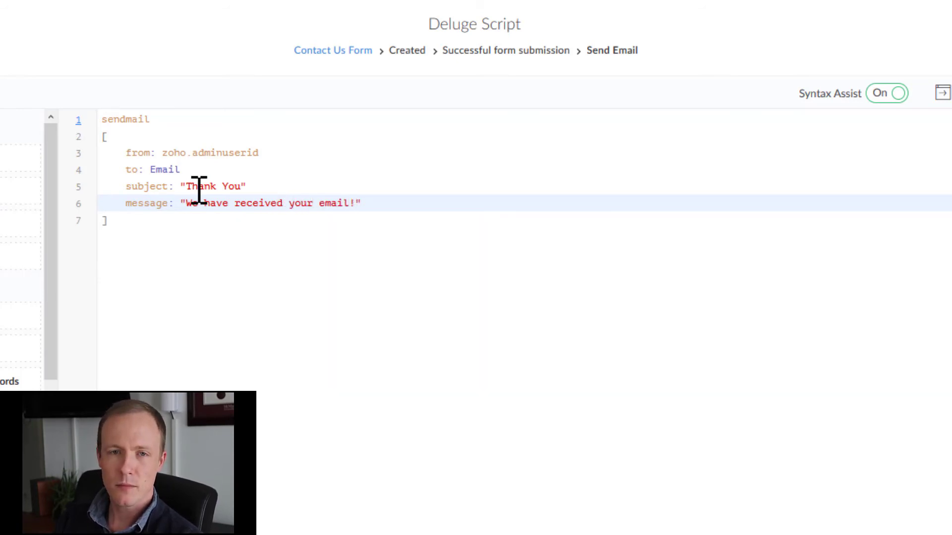
# Insert a second sendmail block below the first one.
pyautogui.press('Down')
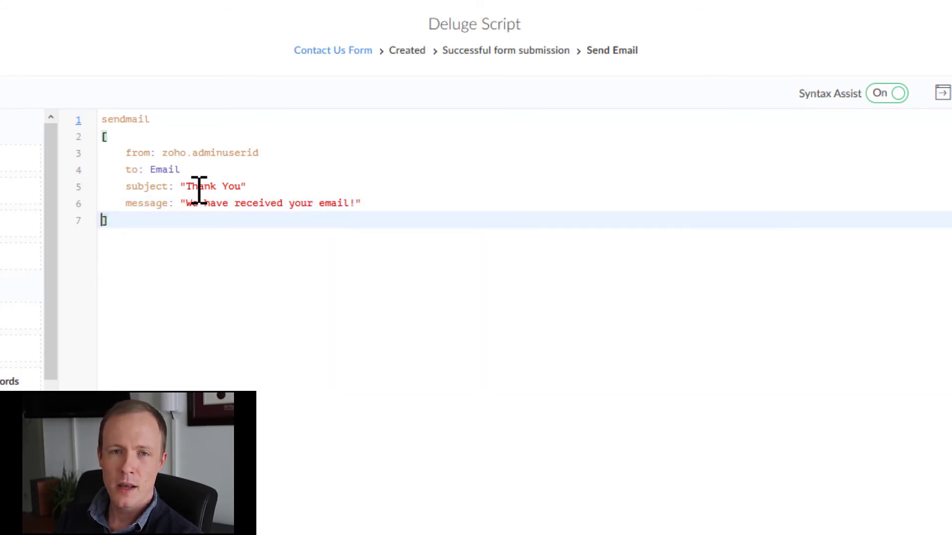
pyautogui.press('Return')
pyautogui.press('Return')
pyautogui.press('BackSpace')
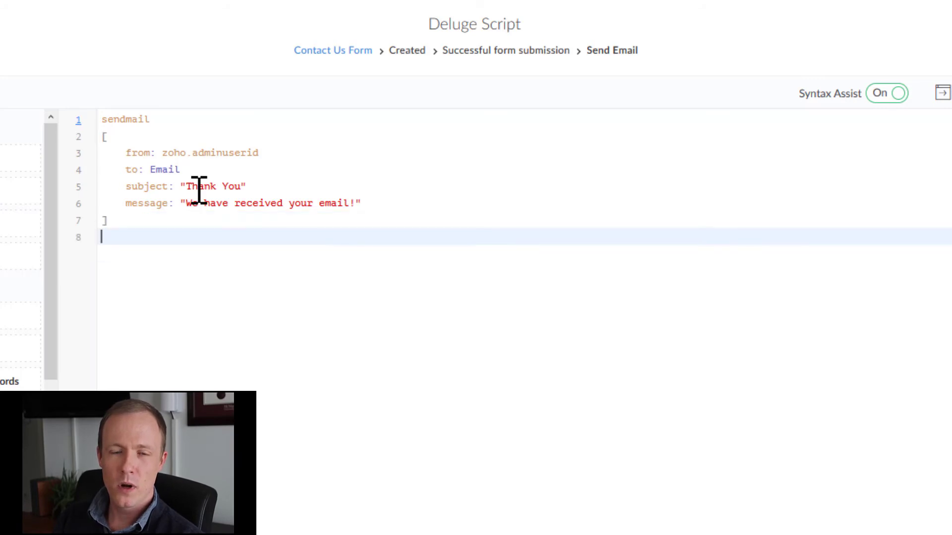
pyautogui.write('sen')
pyautogui.press('Return')
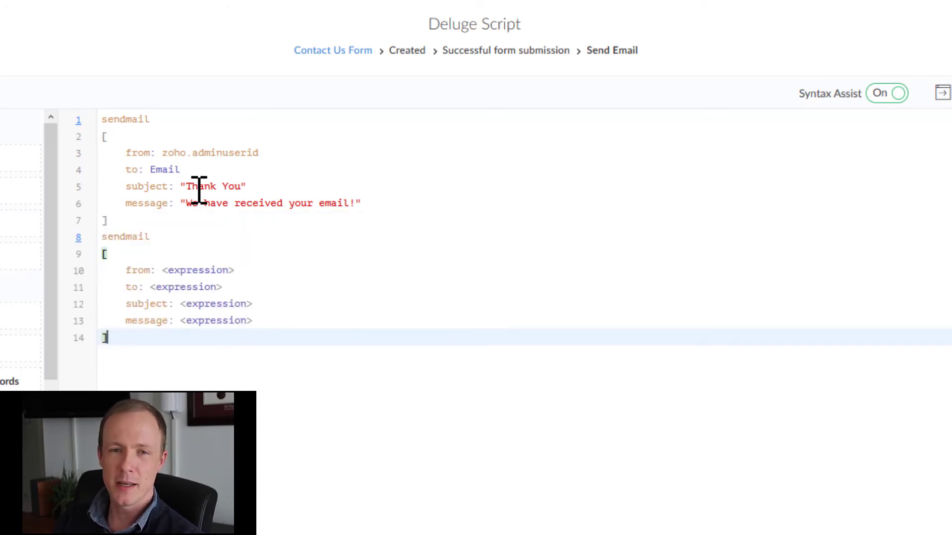
pyautogui.press('Up')
pyautogui.press('Up')
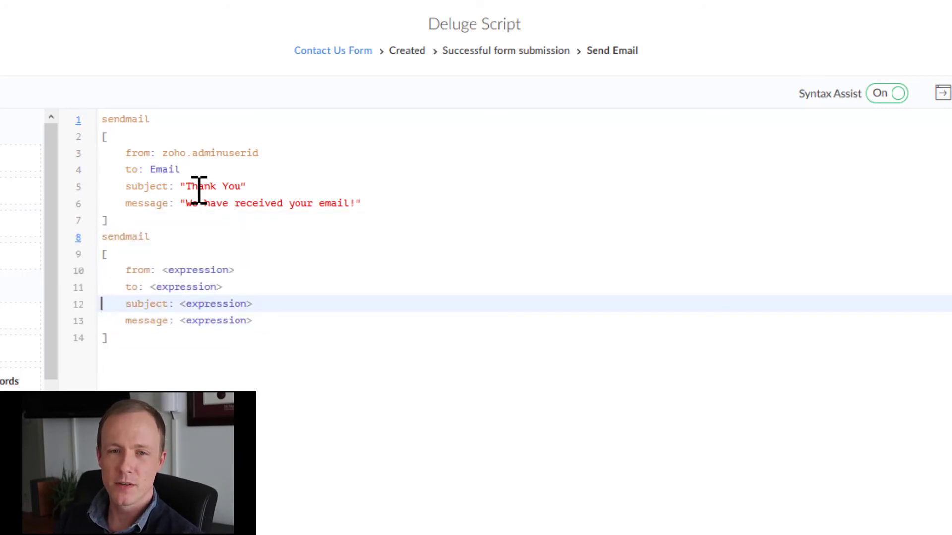
# Set the second sendmail from and to zoho.adminuserid, subject 'New form submission', message including the submitter's Email.
pyautogui.click(198, 271)
pyautogui.write('zoho.a')
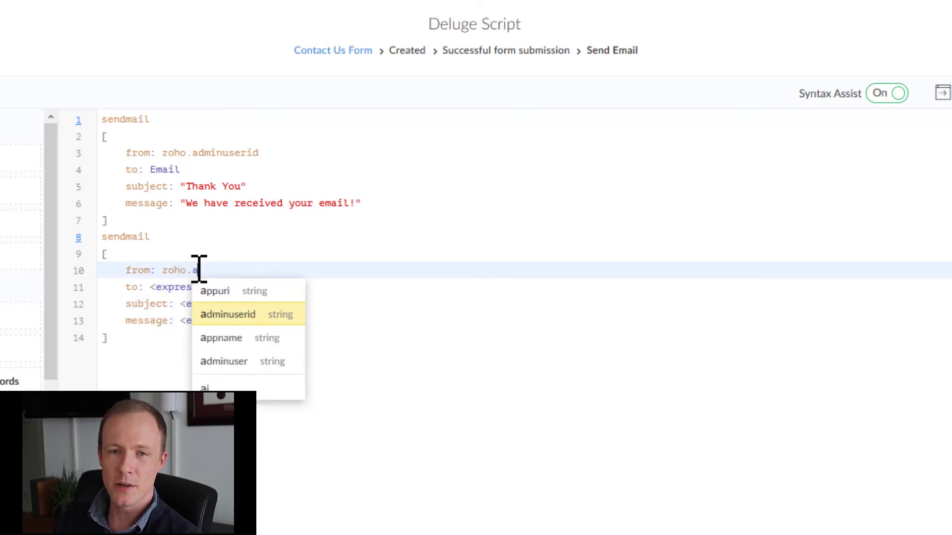
pyautogui.press('Return')
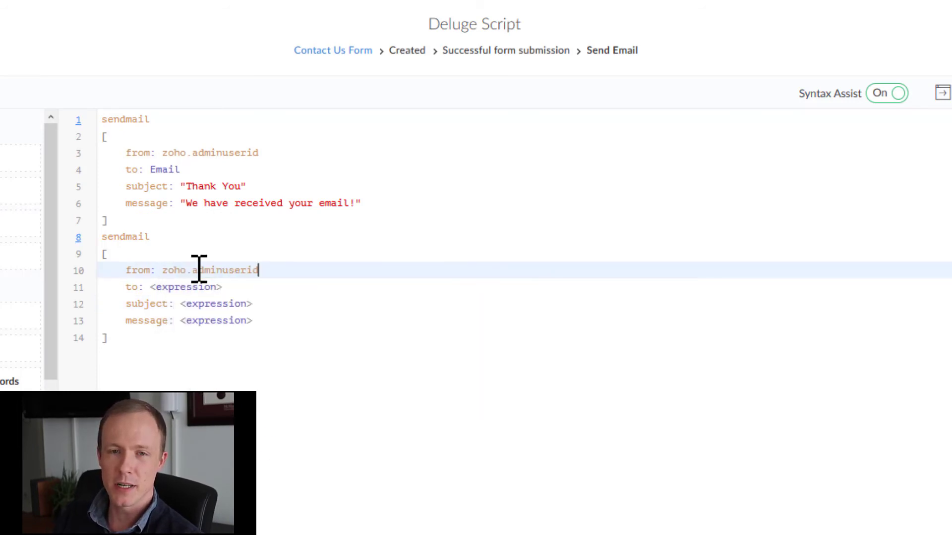
pyautogui.press('Tab')
pyautogui.write('z')
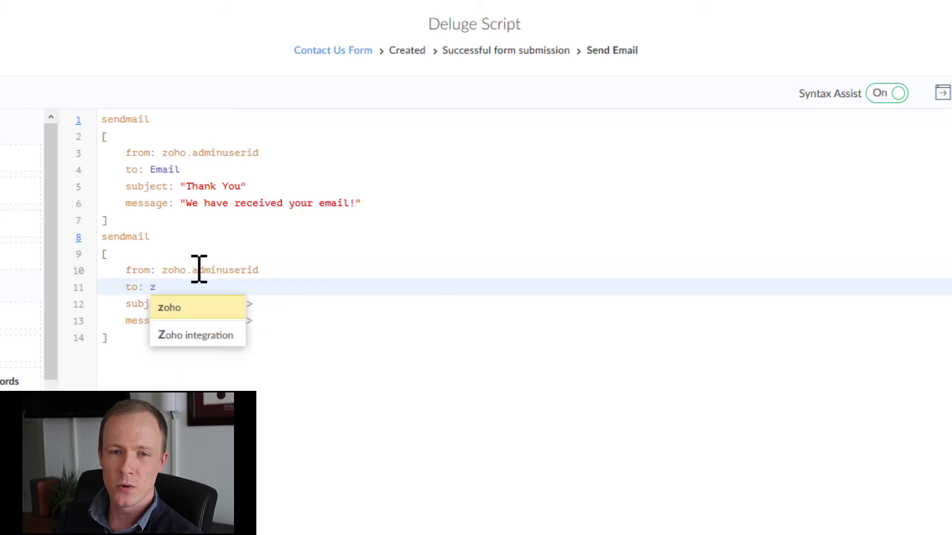
pyautogui.press('Return')
pyautogui.write('.a')
pyautogui.press('Down')
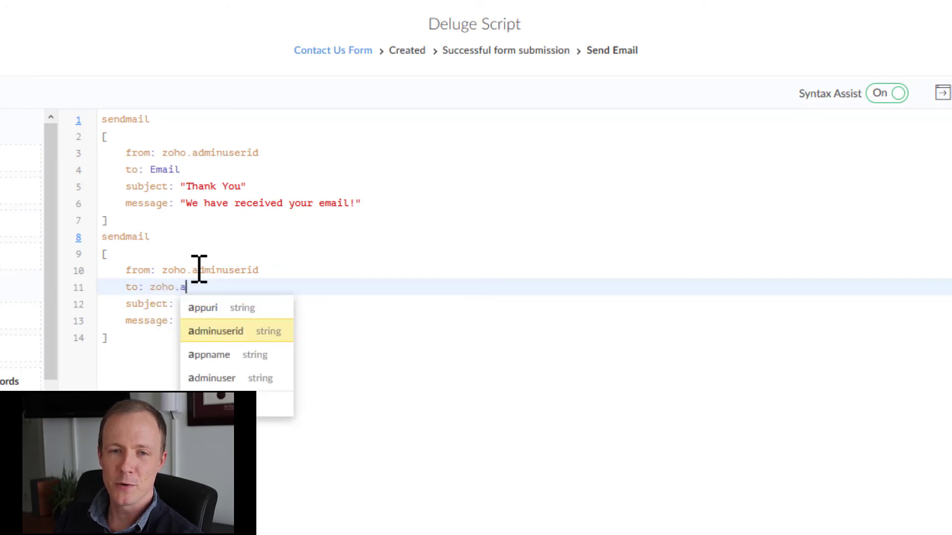
pyautogui.press('Return')
pyautogui.press('Tab')
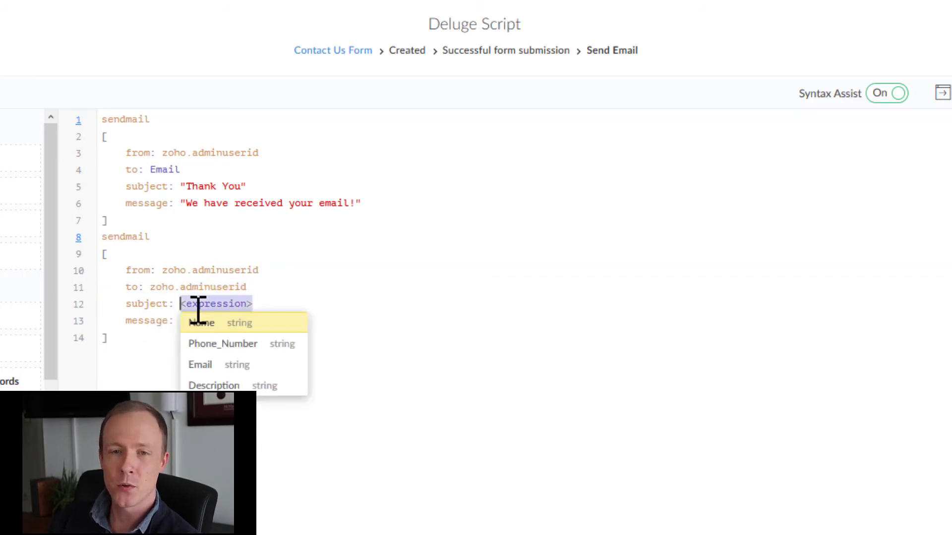
pyautogui.write('"')
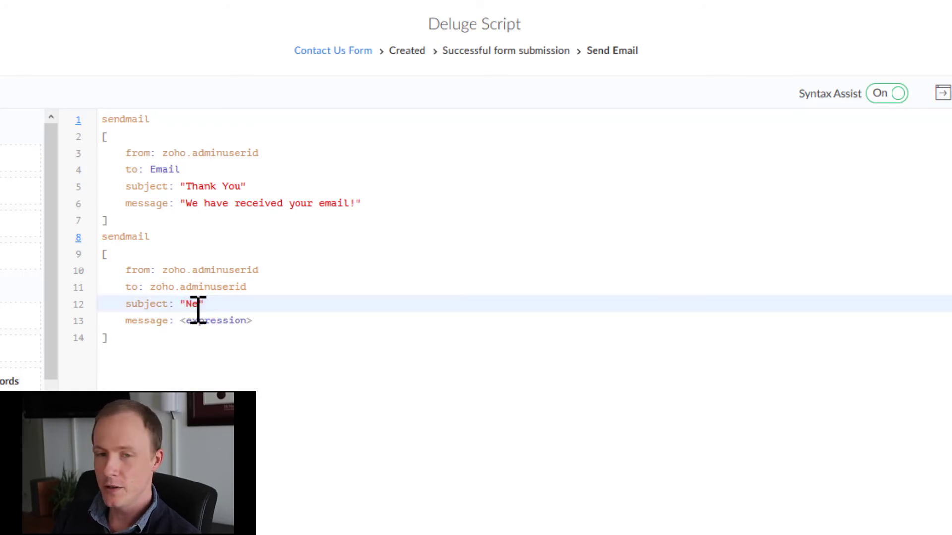
pyautogui.write('New form s')
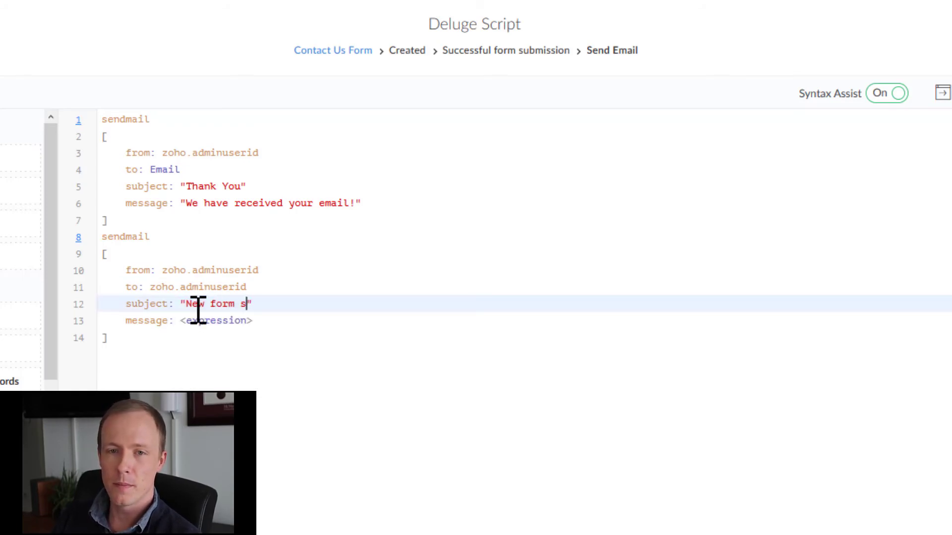
pyautogui.write('ubmission')
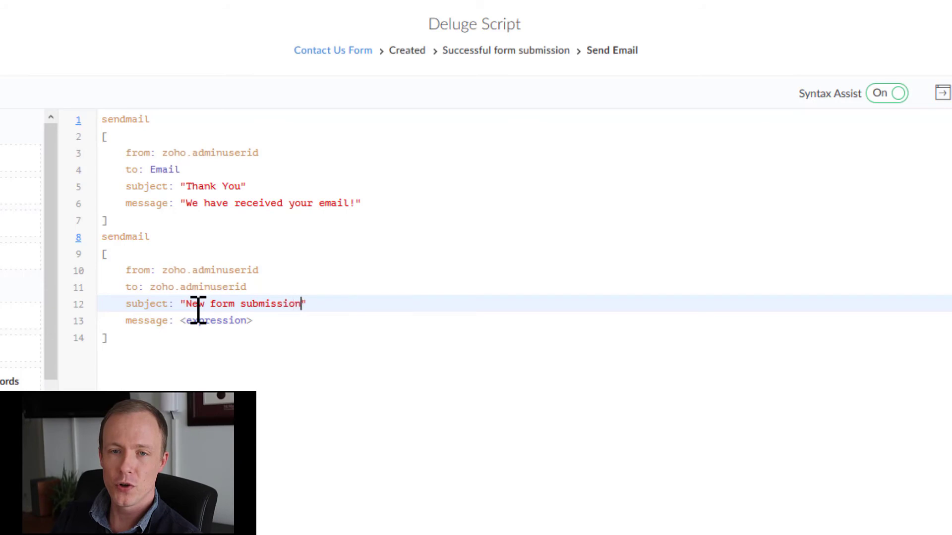
pyautogui.press('Tab')
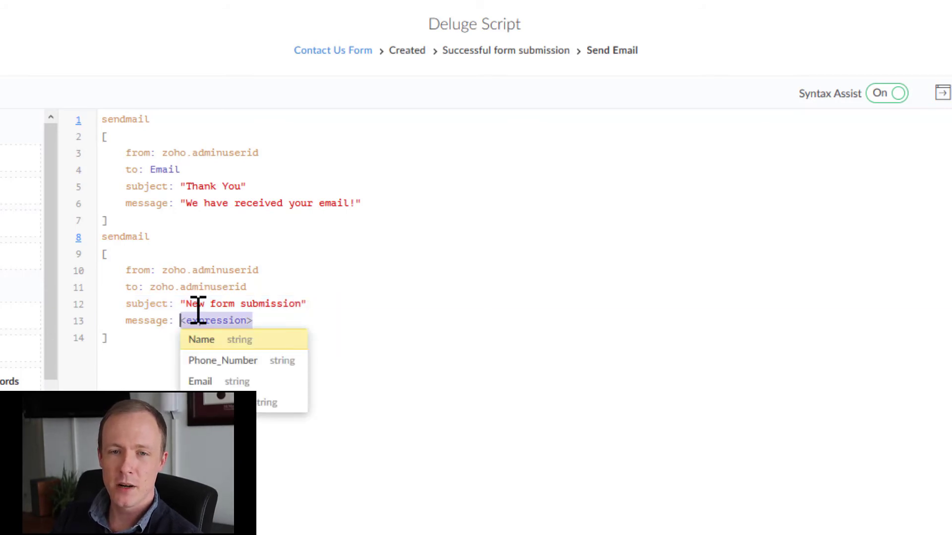
pyautogui.press('BackSpace')
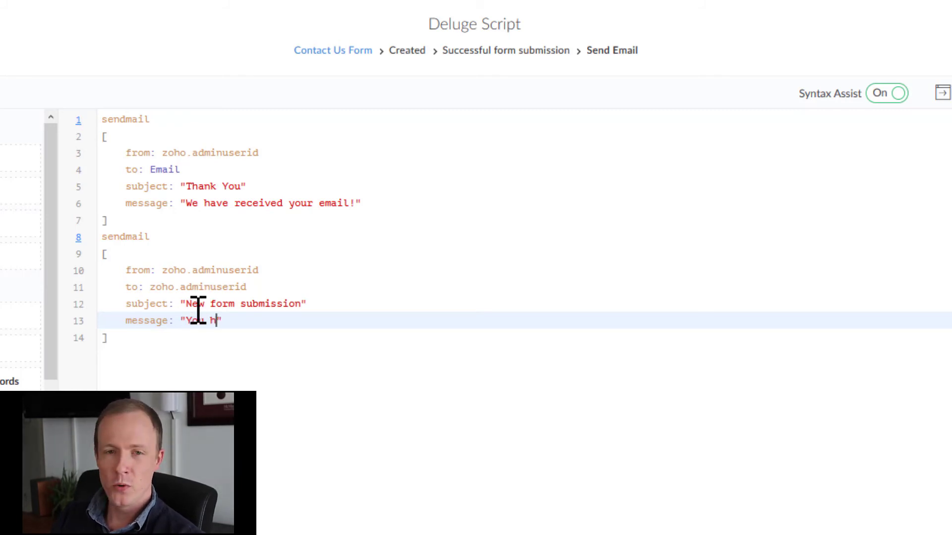
pyautogui.write('ave receive')
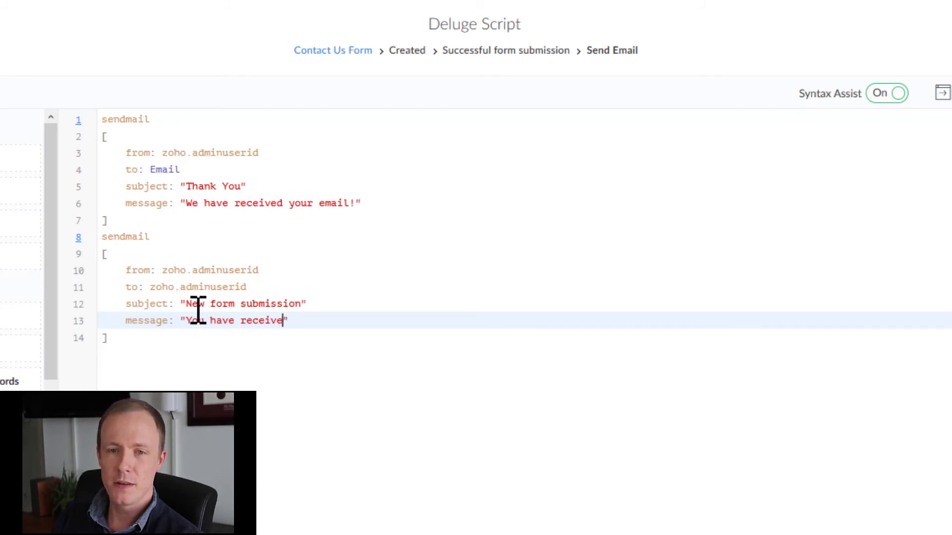
pyautogui.write('d a new message ')
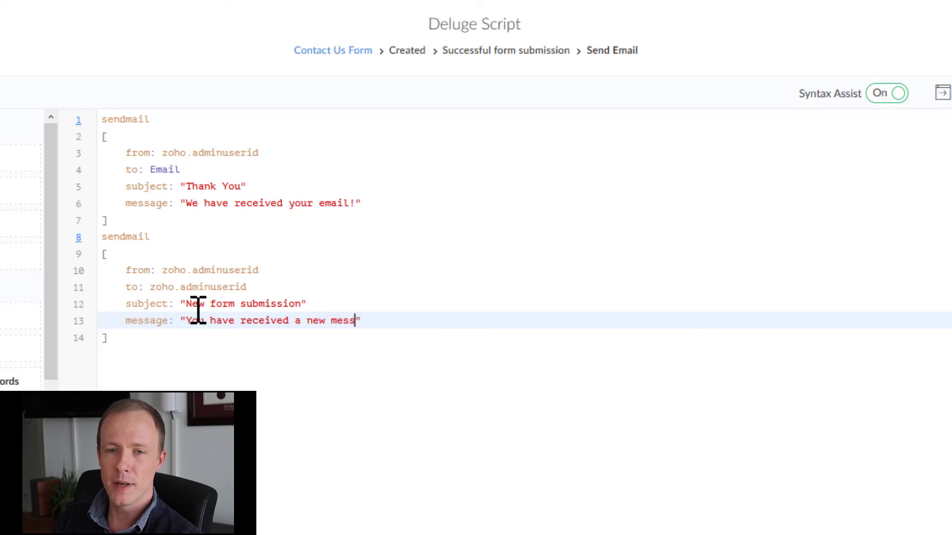
pyautogui.write('form')
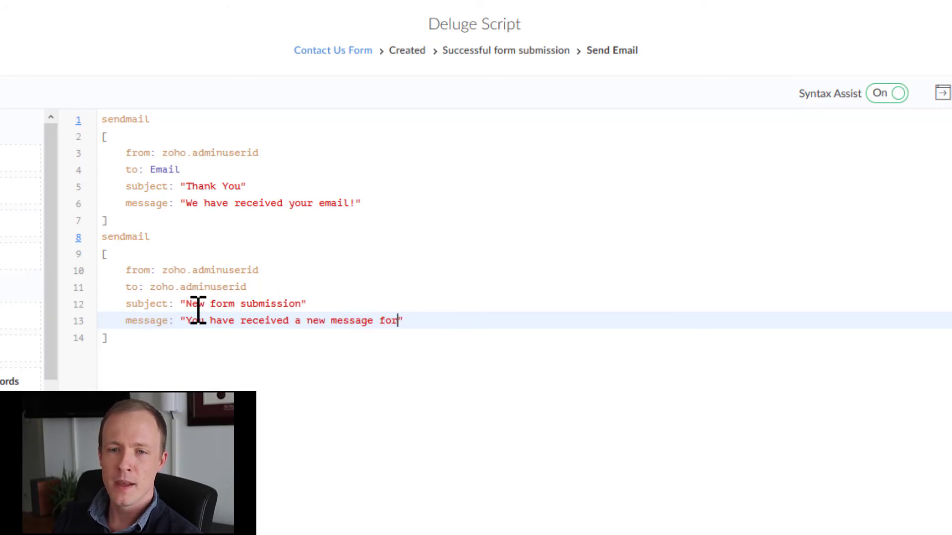
pyautogui.write('rom: ')
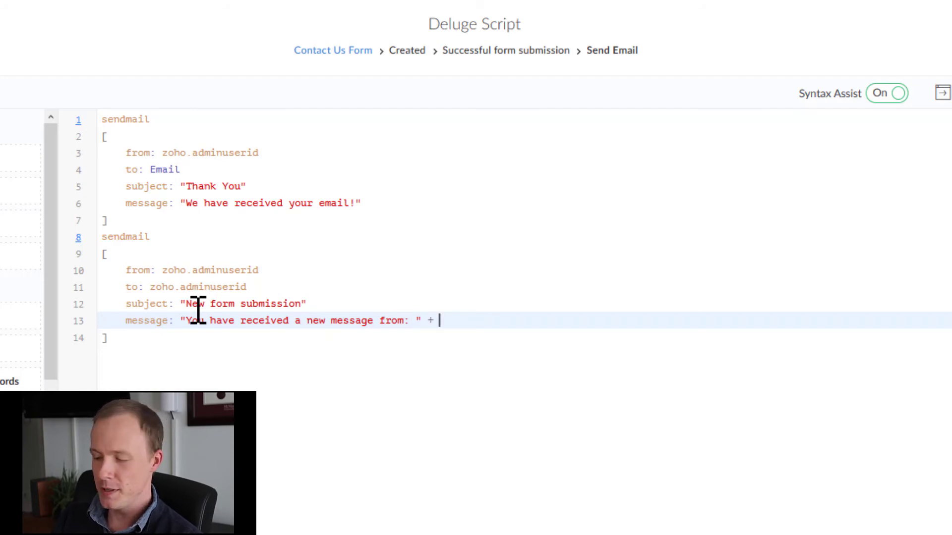
pyautogui.write('E')
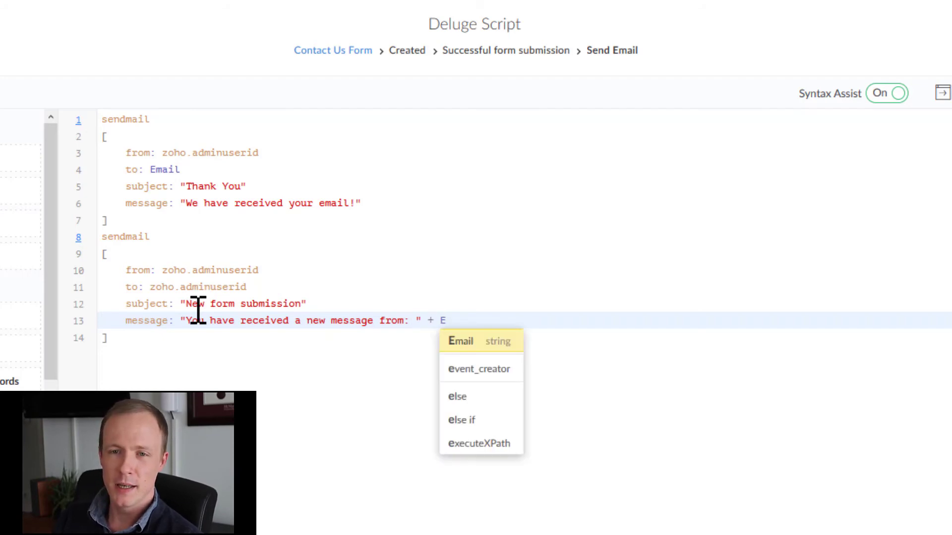
pyautogui.press('Return')
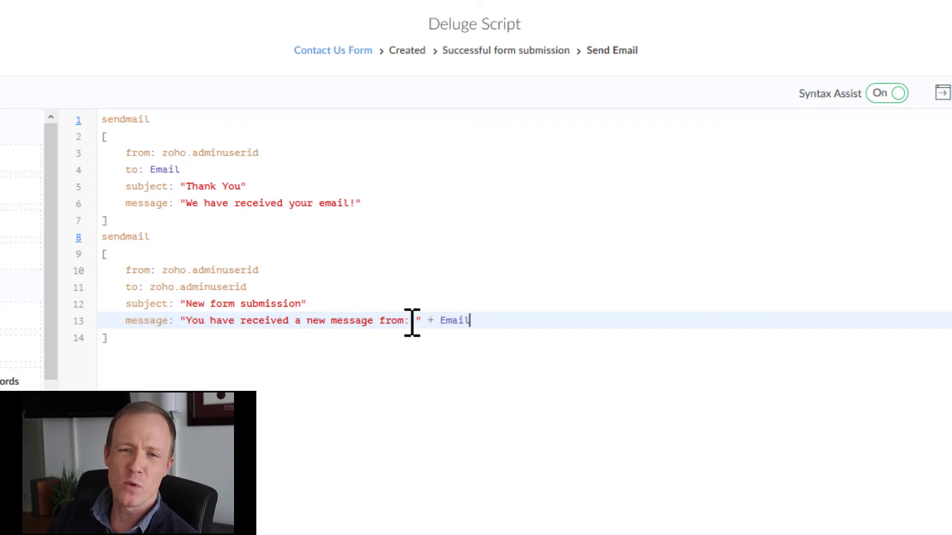
# Add a semicolon after the closing bracket of each sendmail block.
pyautogui.click(202, 219)
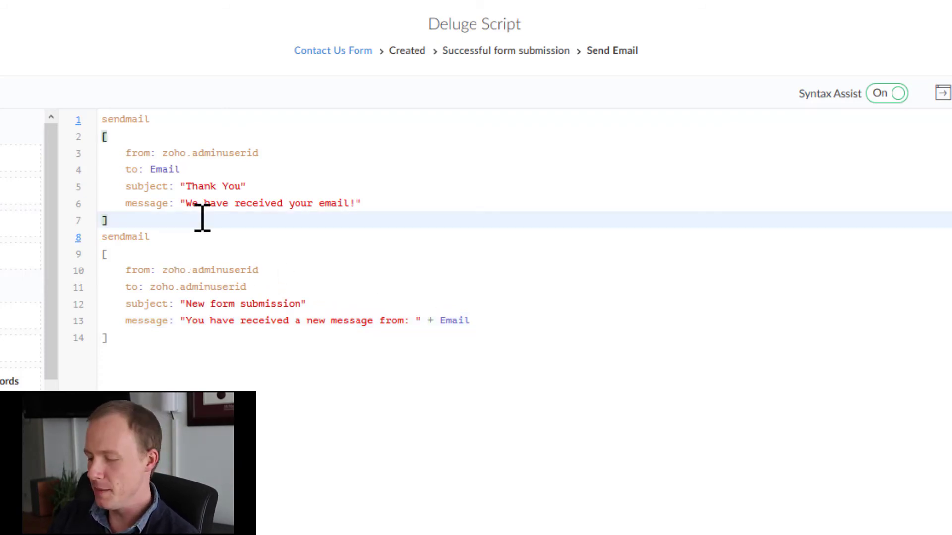
pyautogui.write(';')
pyautogui.click(145, 339)
pyautogui.write(';')
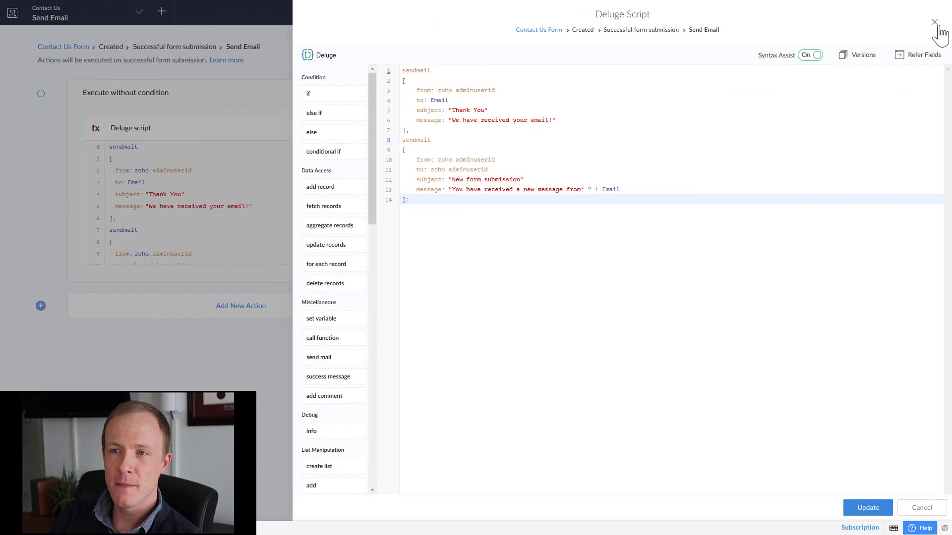
# Close the script editor and dock the detached Thank You page window back among the browser tabs.
pyautogui.click(935, 24)
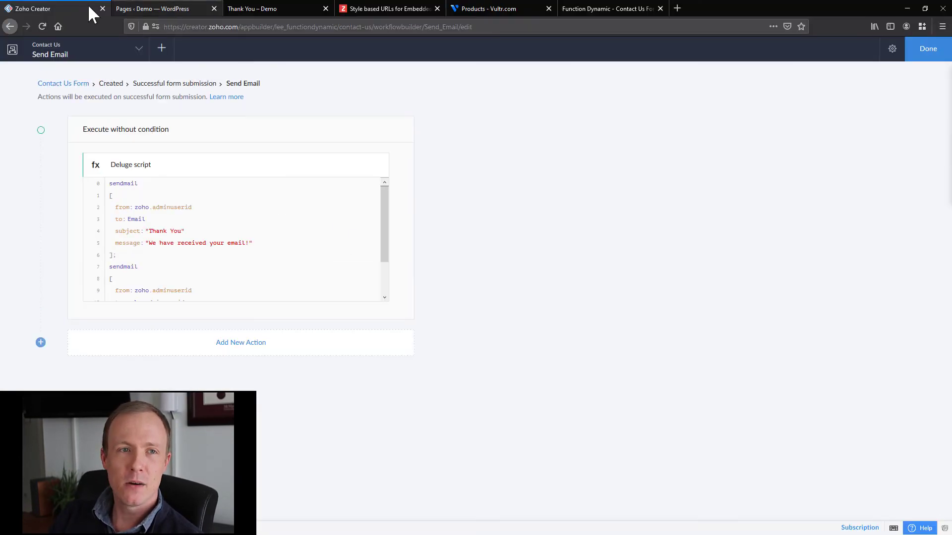
pyautogui.click(162, 9)
pyautogui.moveTo(231, 7); pyautogui.dragTo(259, 187)
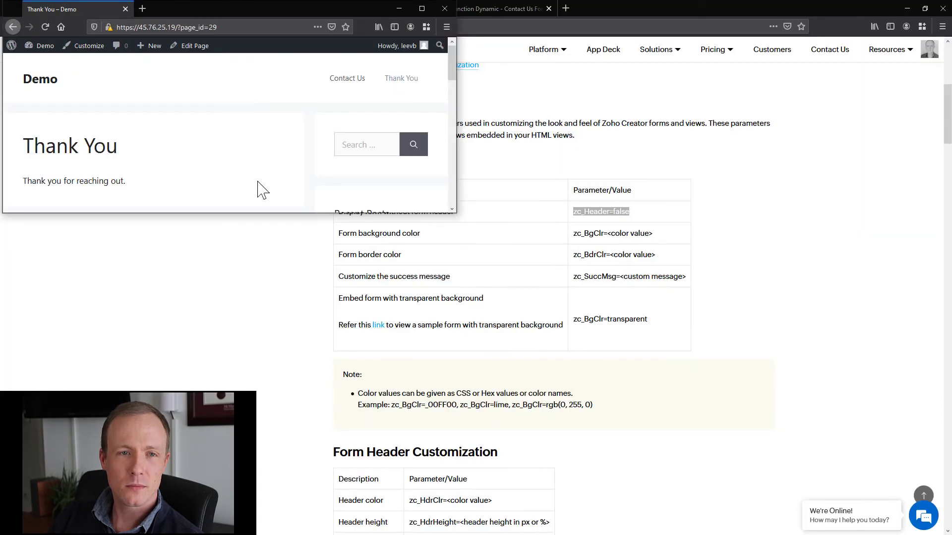
pyautogui.doubleClick(354, 2)
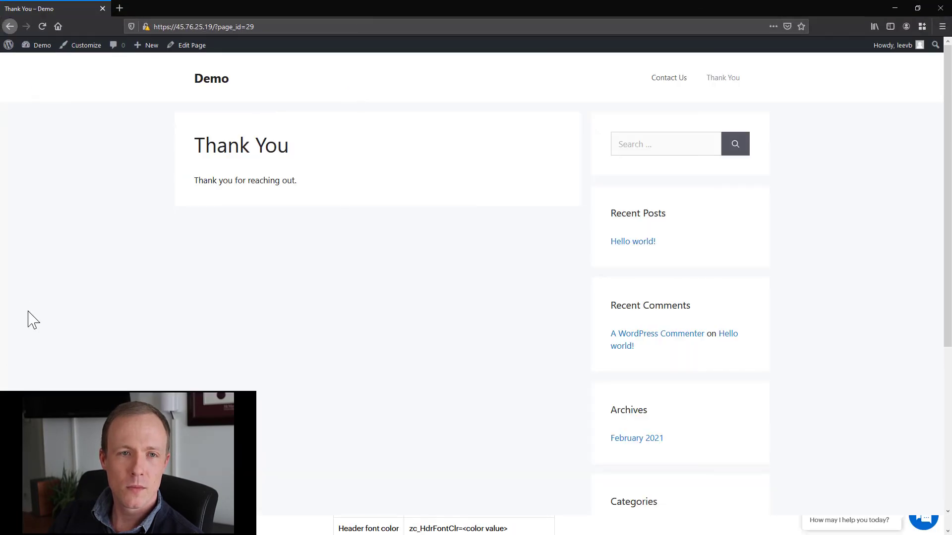
pyautogui.moveTo(79, 7); pyautogui.dragTo(330, 4)
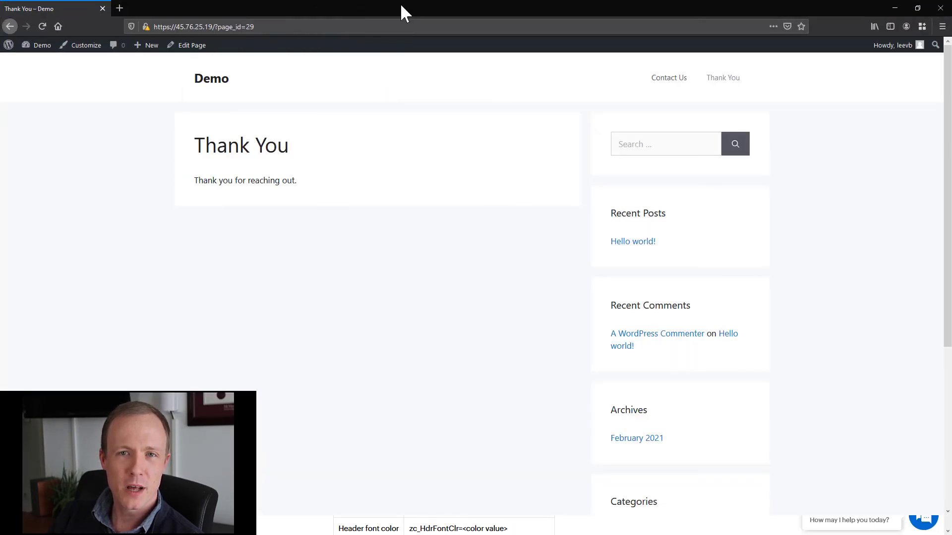
pyautogui.moveTo(400, 3); pyautogui.dragTo(441, 74)
pyautogui.moveTo(310, 83); pyautogui.dragTo(555, 8)
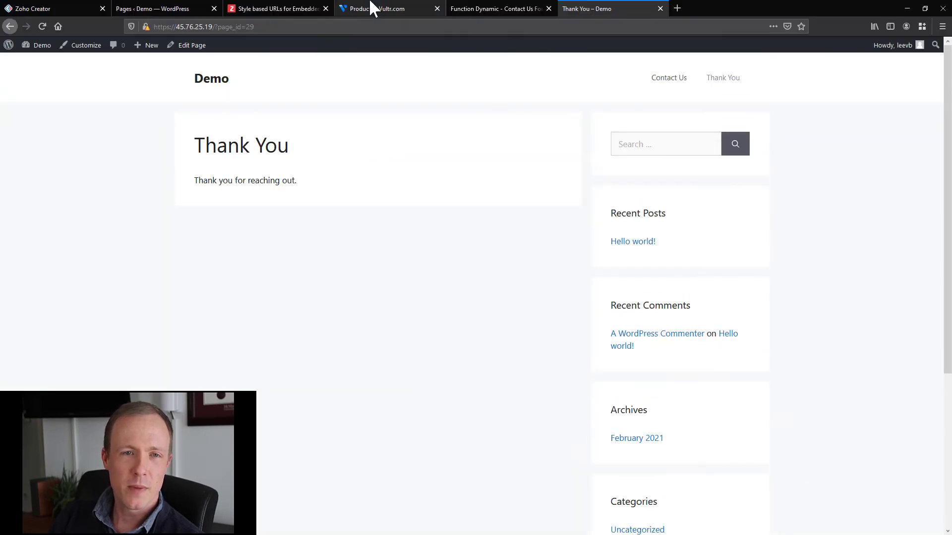
# On the Contact Us page, enter a test first name, last name 'test' and an e-mail address.
pyautogui.click(661, 42)
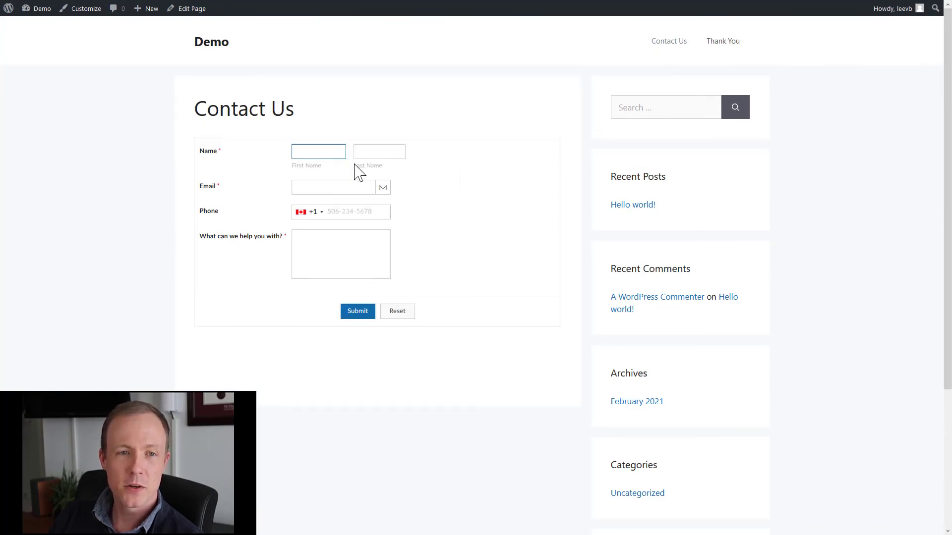
pyautogui.write('lee')
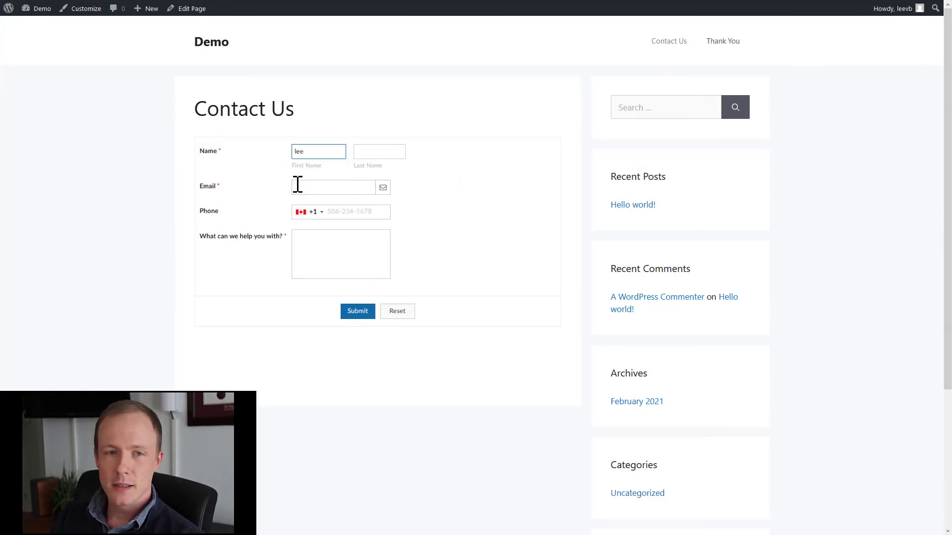
pyautogui.press('Tab')
pyautogui.write('test')
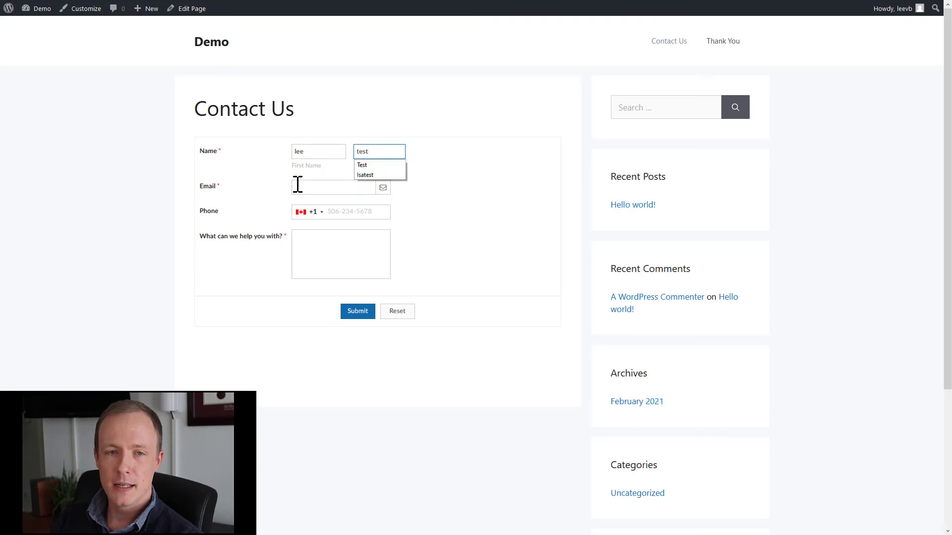
pyautogui.press('Tab')
pyautogui.press('Down')
pyautogui.press('Return')
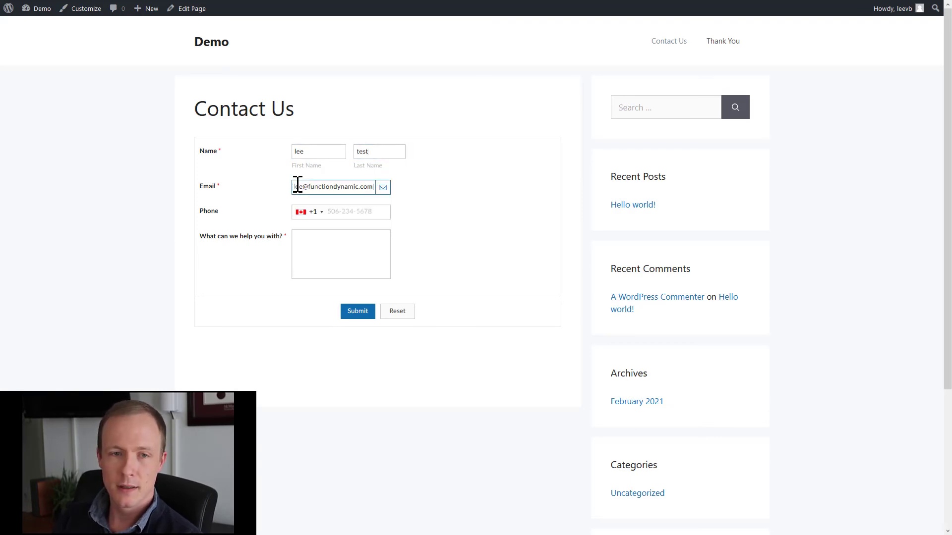
pyautogui.press('Tab')
pyautogui.press('Tab')
pyautogui.press('Tab')
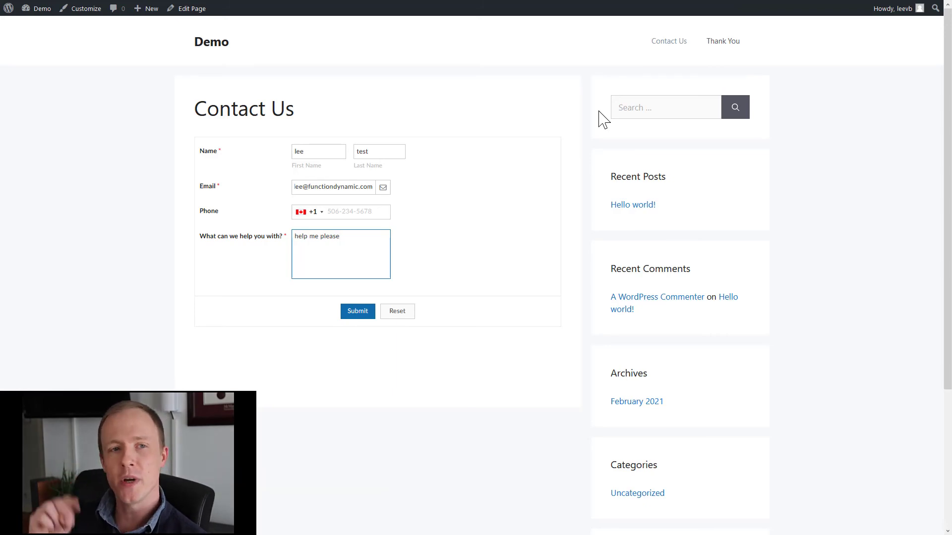
# Adjust the e-mail field, enter the message 'help me please', and submit the form.
pyautogui.doubleClick(298, 187)
pyautogui.click(261, 190)
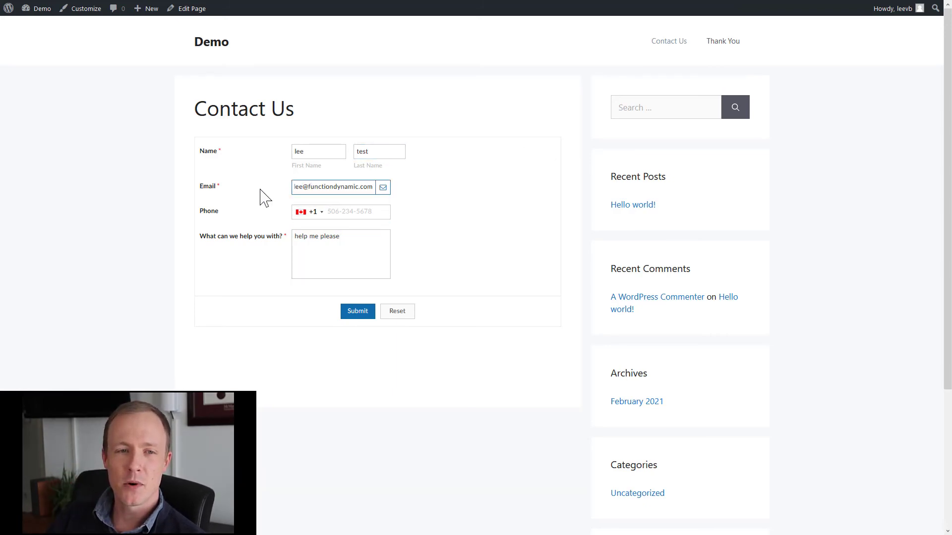
pyautogui.click(296, 189)
pyautogui.click(337, 251)
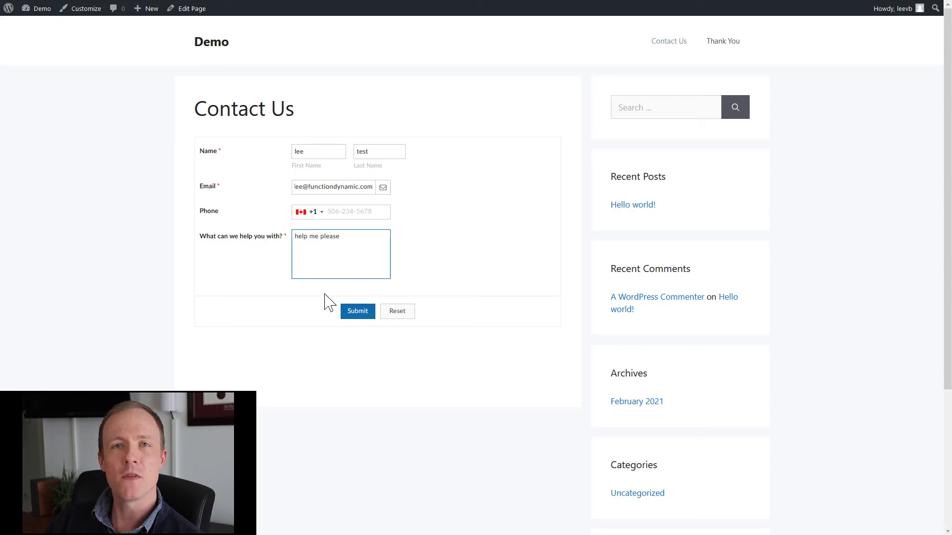
pyautogui.click(286, 310)
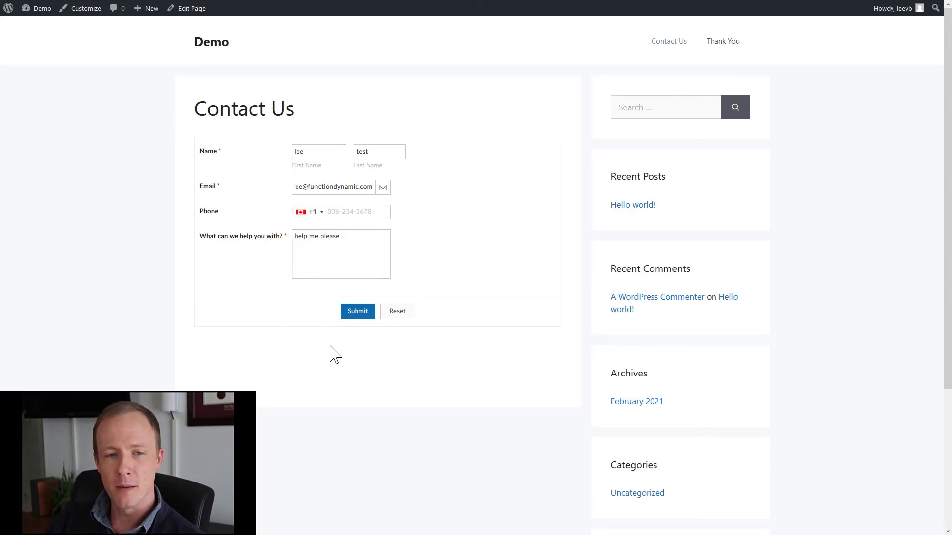
pyautogui.click(353, 316)
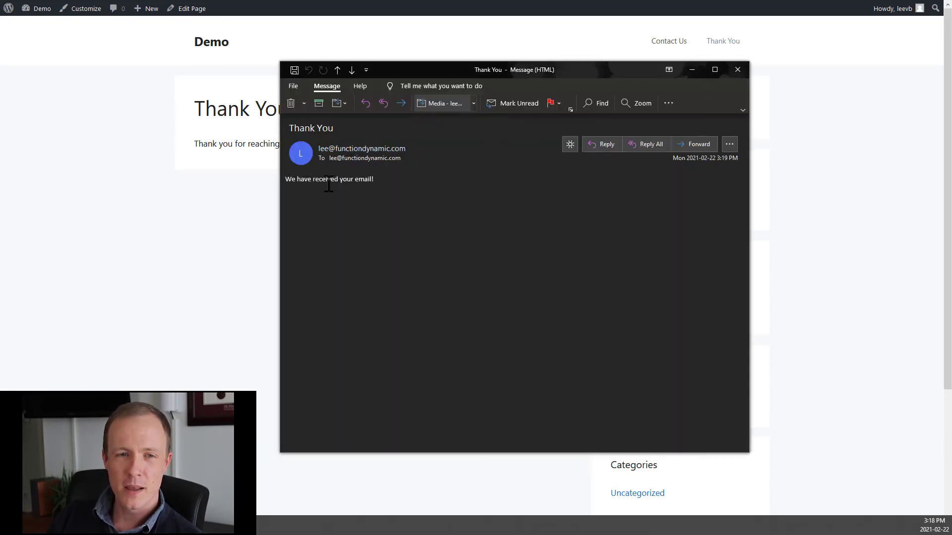
# Inspect the Thank You confirmation email's message and its recipient's contact details in Outlook.
pyautogui.moveTo(298, 180); pyautogui.dragTo(381, 181)
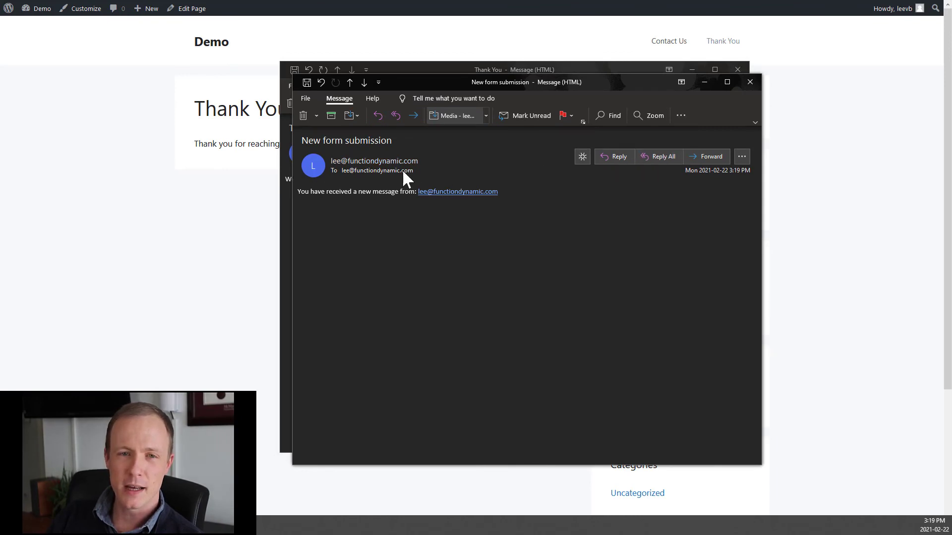
pyautogui.moveTo(602, 80); pyautogui.dragTo(603, 181)
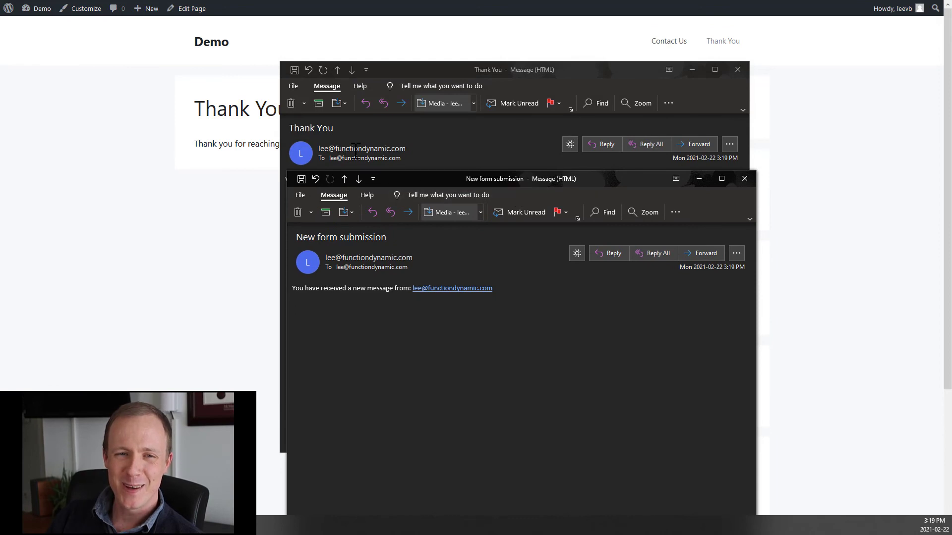
pyautogui.moveTo(379, 270)
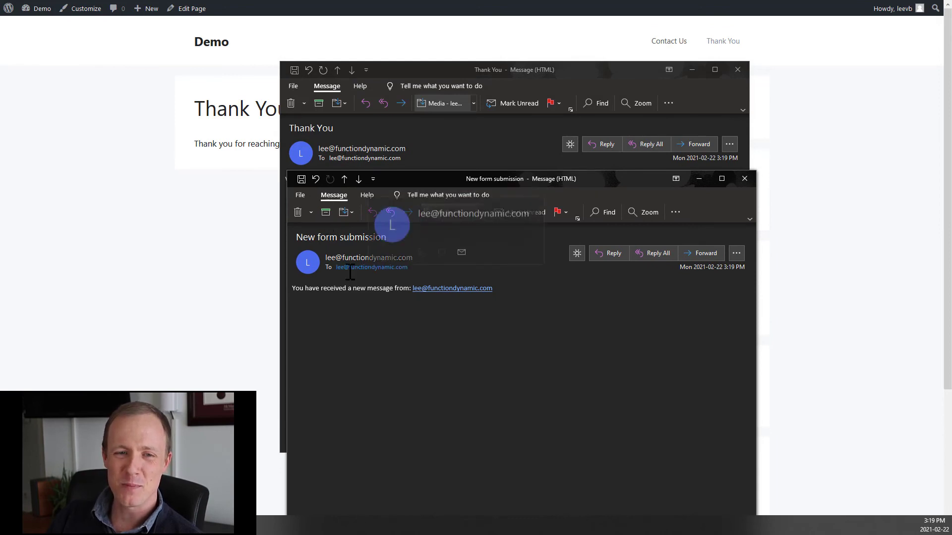
pyautogui.click(368, 271)
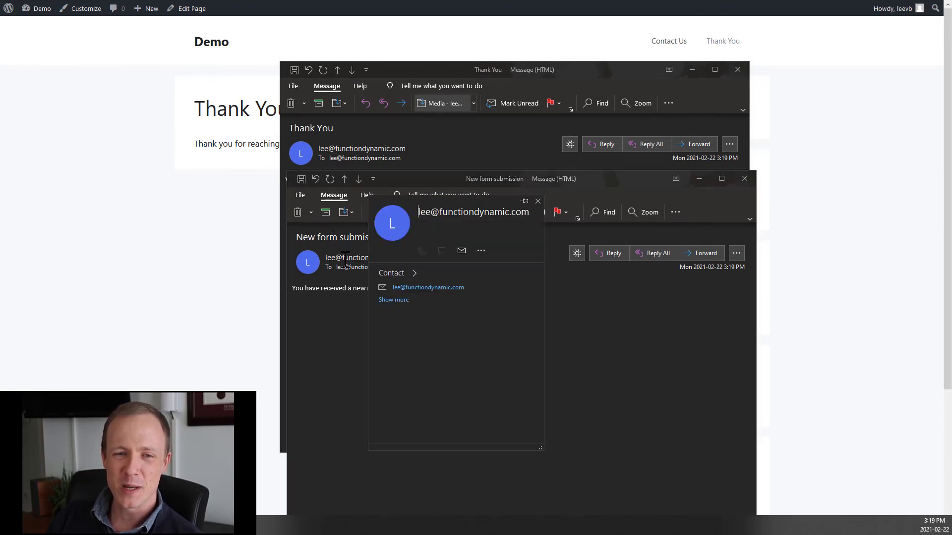
pyautogui.click(316, 367)
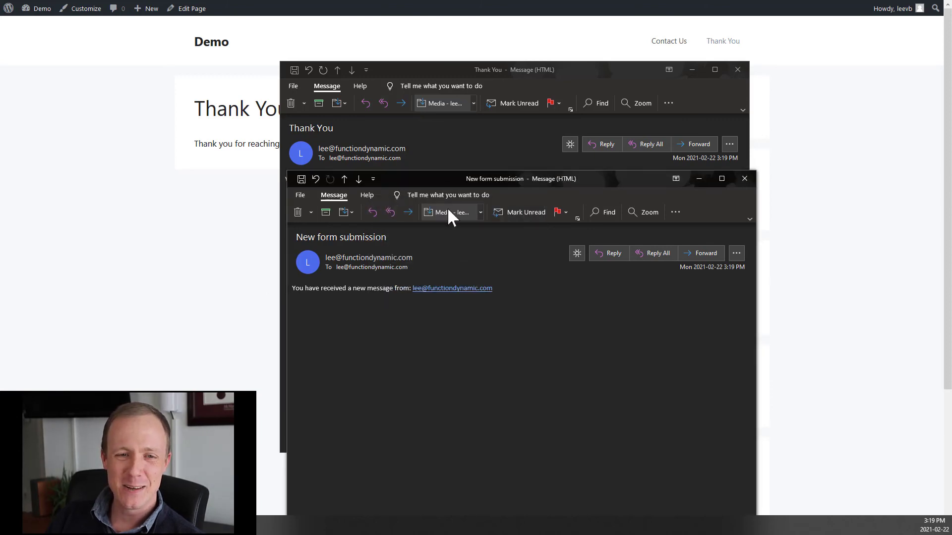
# Close the New form submission and Thank You emails and return to the Zoho Creator script.
pyautogui.click(751, 178)
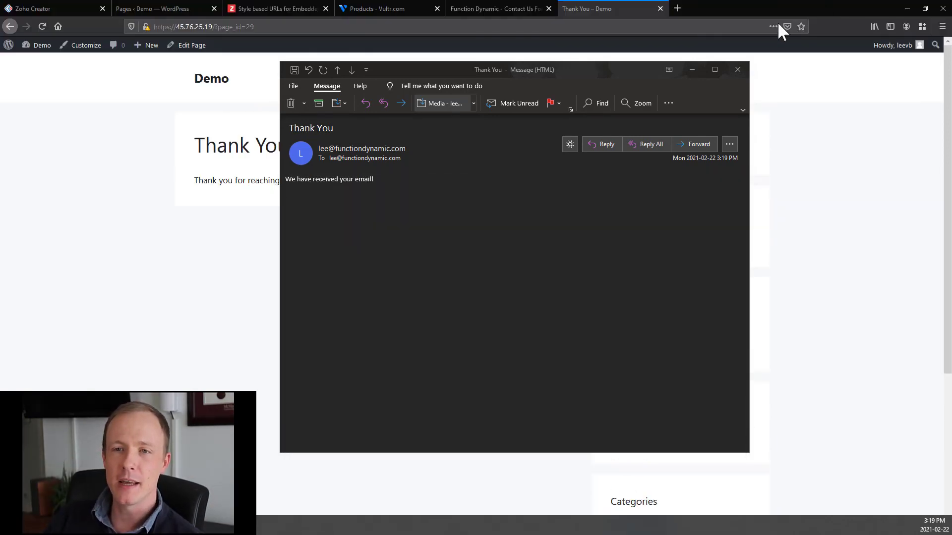
pyautogui.click(740, 72)
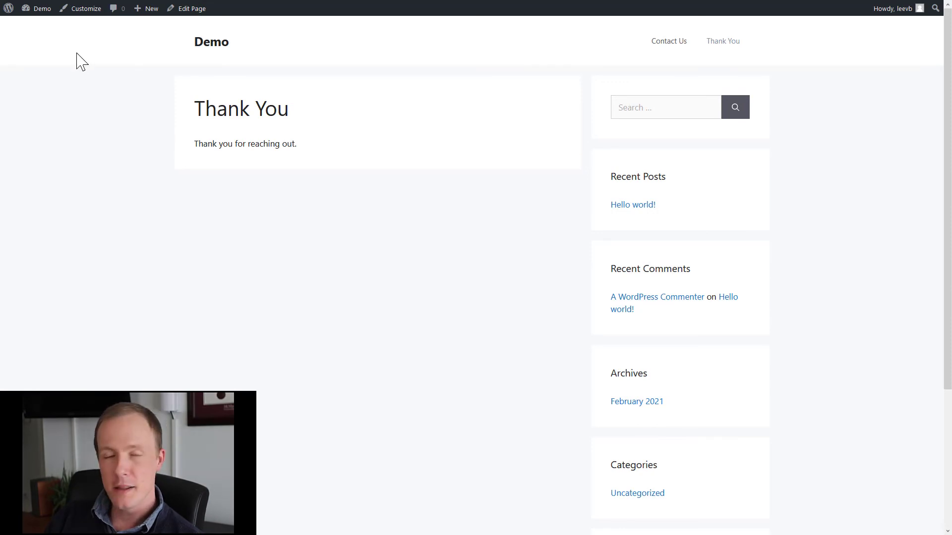
pyautogui.moveTo(32, 5)
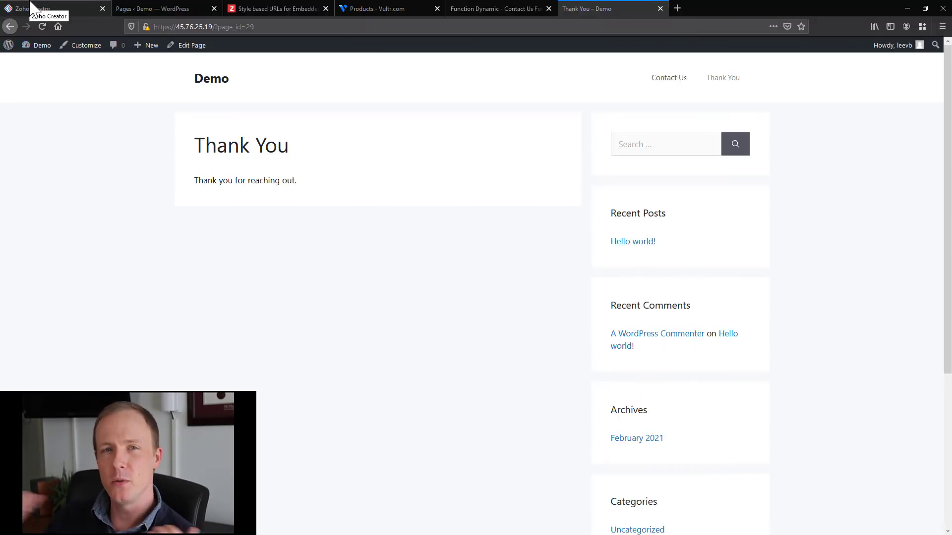
pyautogui.click(32, 6)
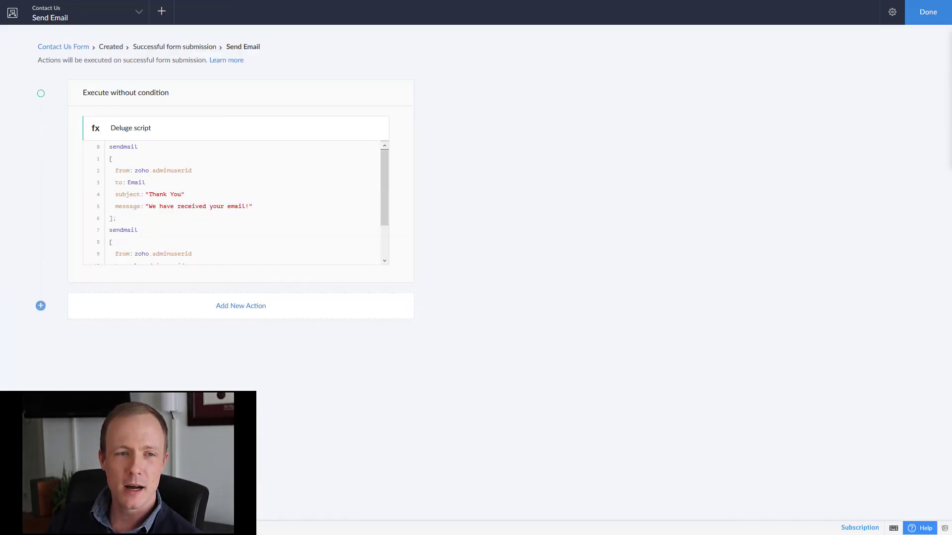